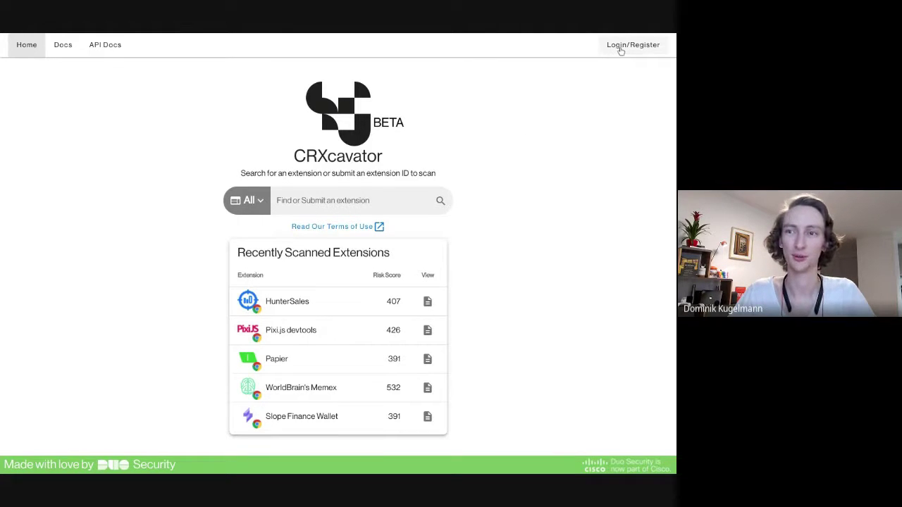
Log in to CRXcavator using the saved admin credentials from autofill.
{"action": "left_click", "coordinate": [620, 45]}
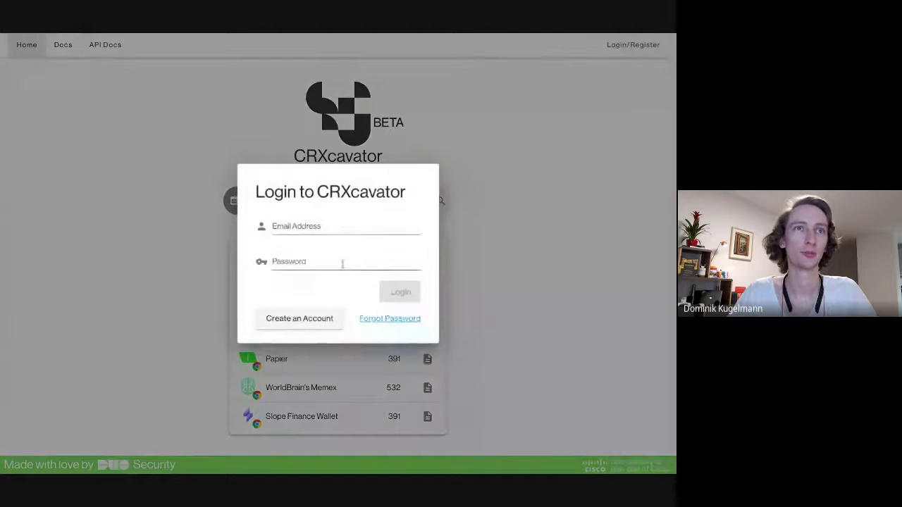
{"action": "left_click", "coordinate": [341, 262]}
{"action": "left_click", "coordinate": [331, 284]}
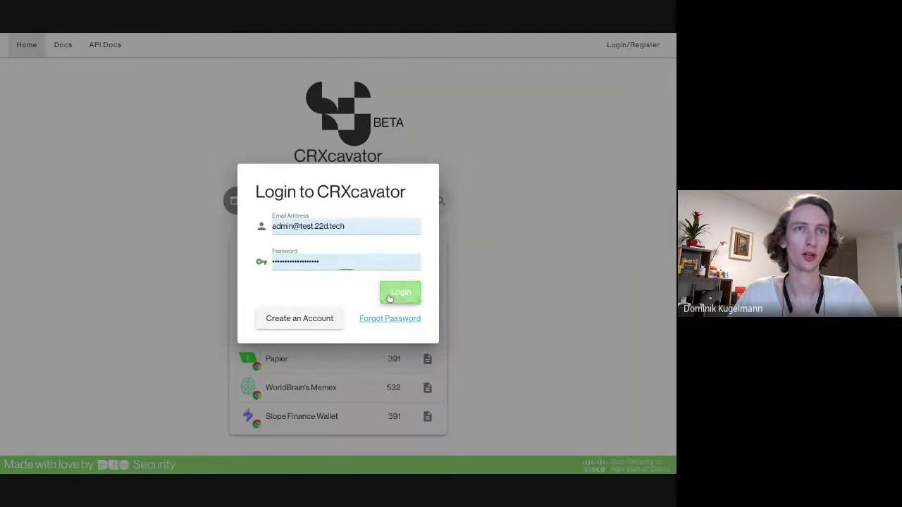
{"action": "left_click", "coordinate": [390, 298]}
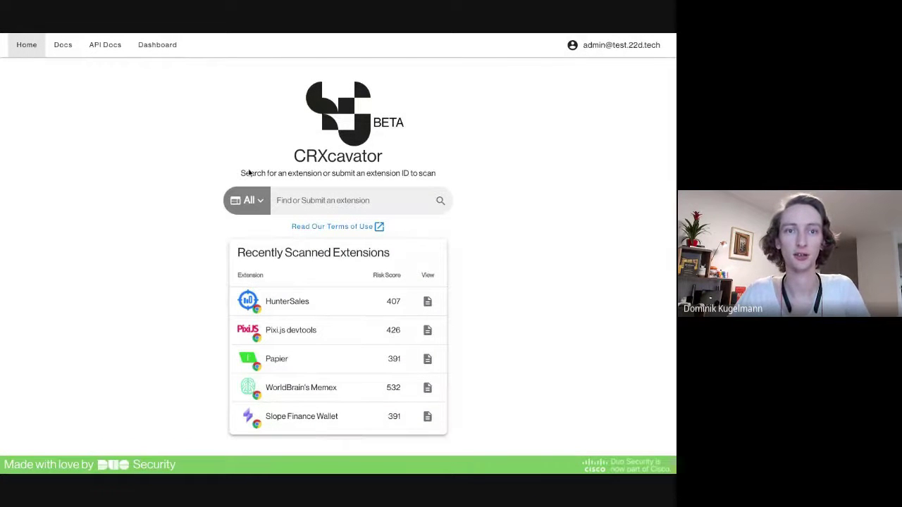
Open the CRXcavator Dashboard and scroll down to the Group Settings section.
{"action": "left_click", "coordinate": [165, 47]}
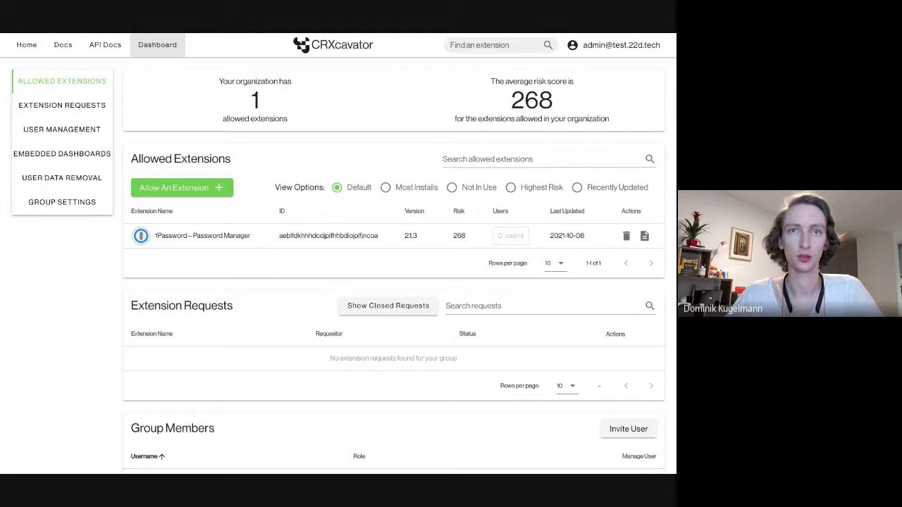
{"action": "scroll", "coordinate": [189, 296], "scroll_direction": "down", "scroll_amount": 1}
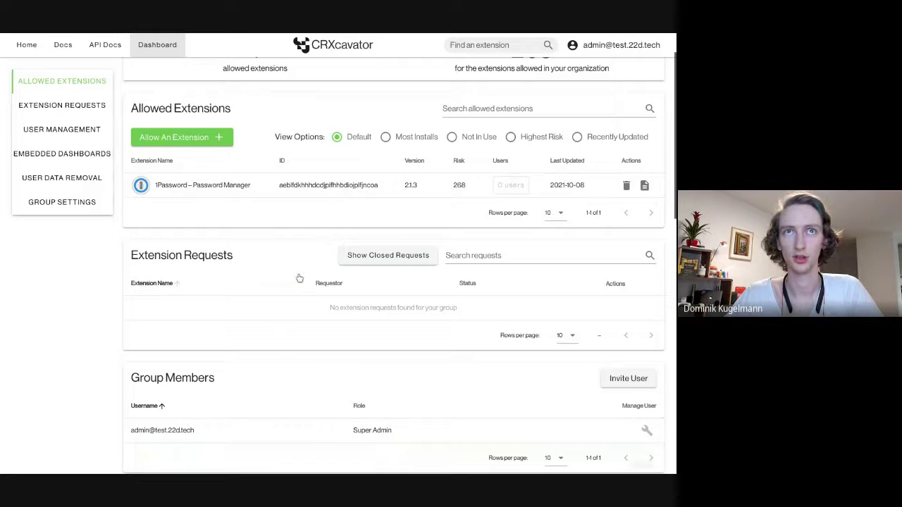
{"action": "scroll", "coordinate": [289, 296], "scroll_direction": "down", "scroll_amount": 3}
{"action": "scroll", "coordinate": [293, 338], "scroll_direction": "down", "scroll_amount": 2}
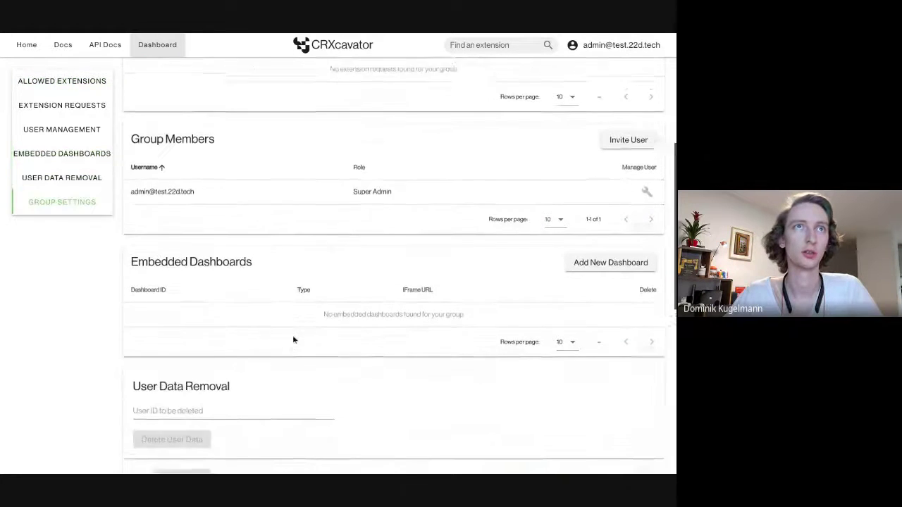
{"action": "scroll", "coordinate": [292, 337], "scroll_direction": "up", "scroll_amount": 5}
{"action": "scroll", "coordinate": [292, 334], "scroll_direction": "down", "scroll_amount": 1}
{"action": "scroll", "coordinate": [293, 333], "scroll_direction": "down", "scroll_amount": 3}
{"action": "scroll", "coordinate": [293, 332], "scroll_direction": "down", "scroll_amount": 3}
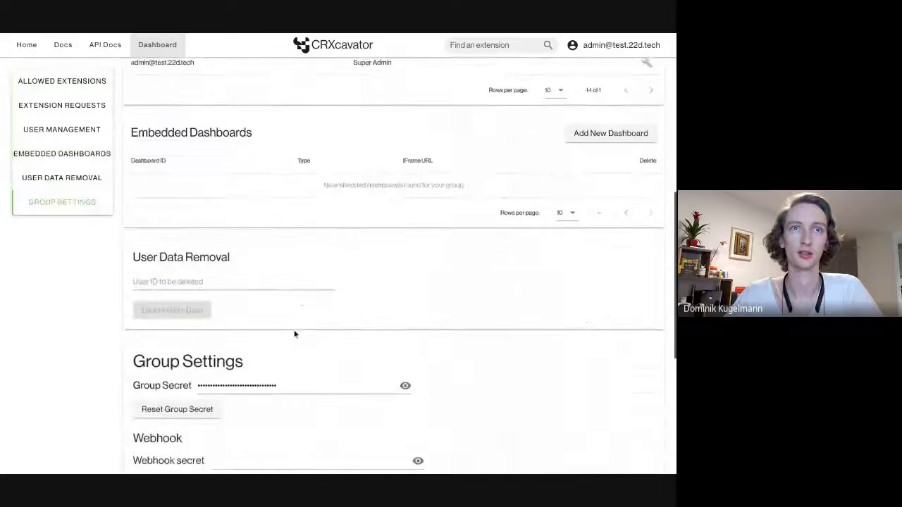
{"action": "scroll", "coordinate": [293, 332], "scroll_direction": "down", "scroll_amount": 2}
{"action": "scroll", "coordinate": [292, 328], "scroll_direction": "down", "scroll_amount": 3}
{"action": "scroll", "coordinate": [289, 296], "scroll_direction": "up", "scroll_amount": 3}
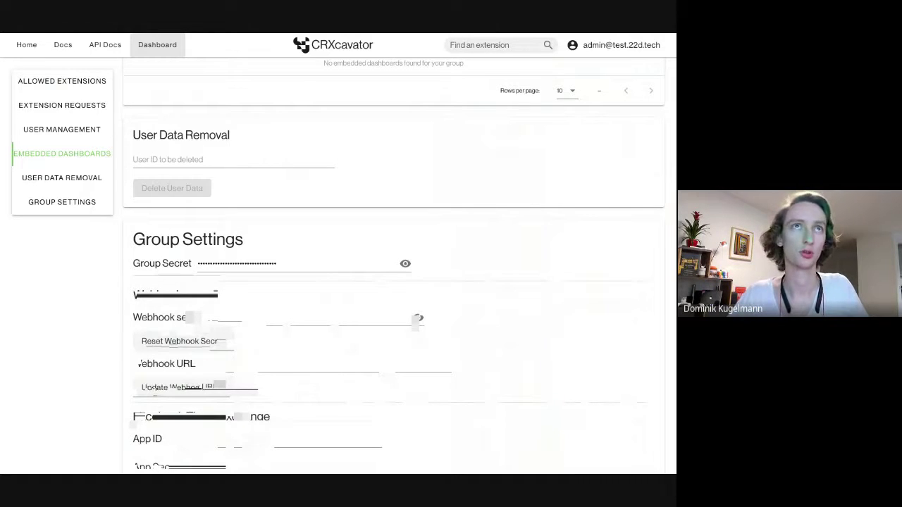
Reveal the Group Secret in plain text and select it for copying.
{"action": "left_click", "coordinate": [244, 264]}
{"action": "left_click", "coordinate": [406, 265]}
{"action": "double_click", "coordinate": [336, 263]}
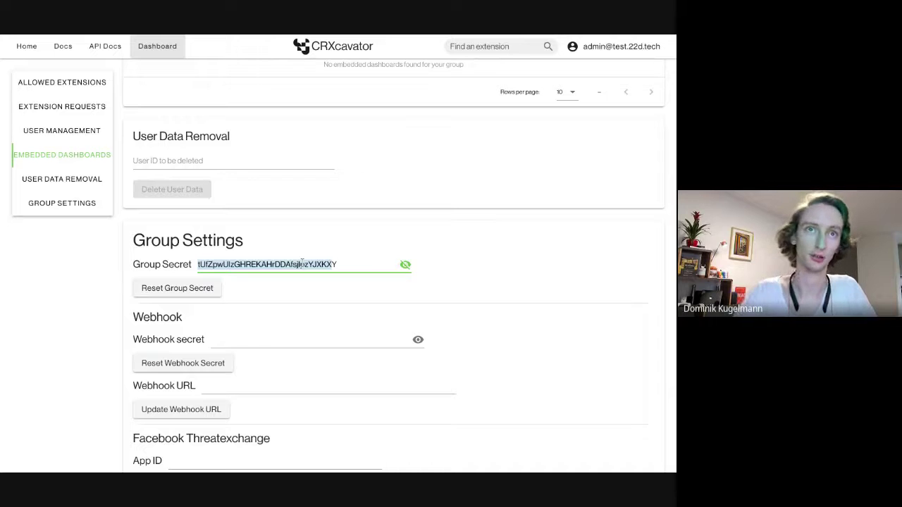
{"action": "scroll", "coordinate": [311, 251], "scroll_direction": "up", "scroll_amount": 3}
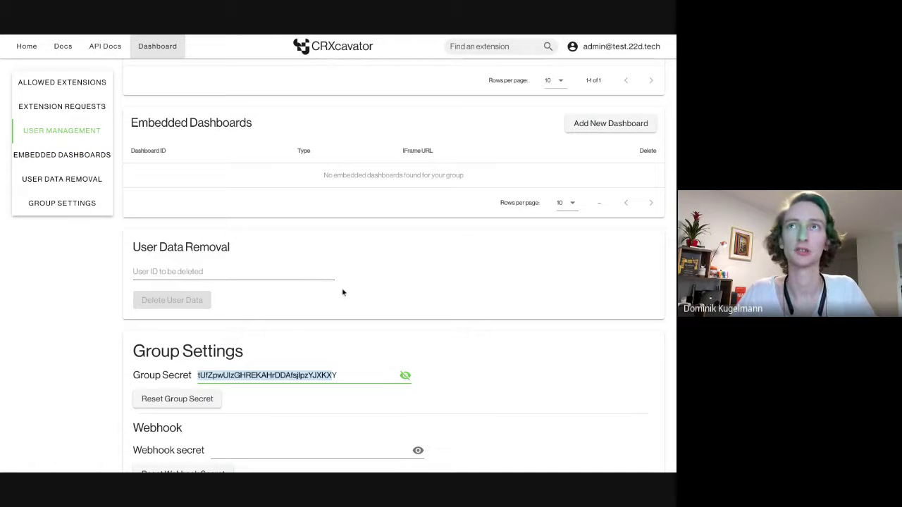
{"action": "scroll", "coordinate": [298, 387], "scroll_direction": "up", "scroll_amount": 3}
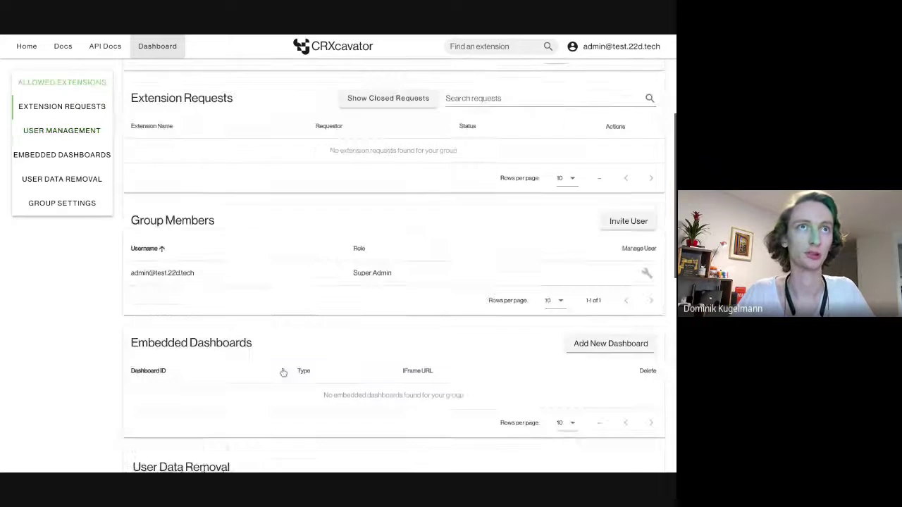
{"action": "scroll", "coordinate": [256, 332], "scroll_direction": "up", "scroll_amount": 2}
{"action": "scroll", "coordinate": [256, 333], "scroll_direction": "up", "scroll_amount": 1}
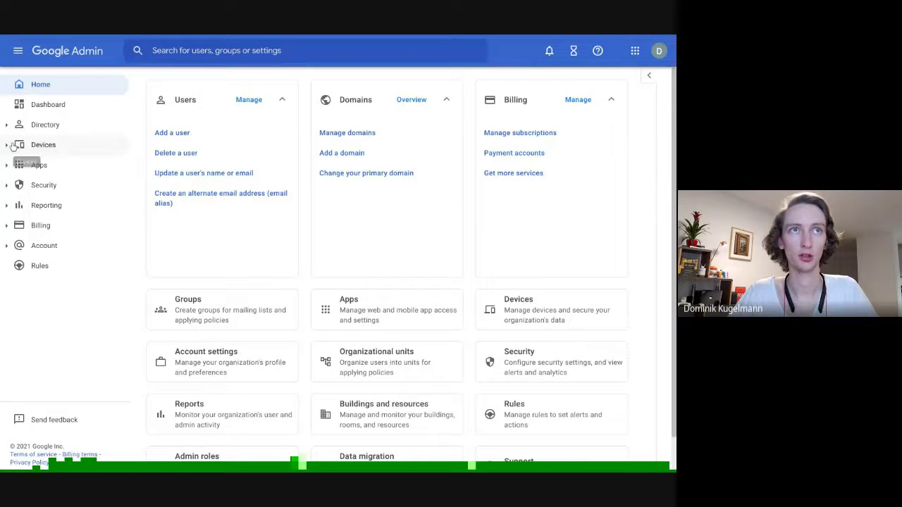
Go to Devices > Chrome > Apps & extensions > Users & browsers and add from Chrome Web Store.
{"action": "left_click", "coordinate": [16, 145]}
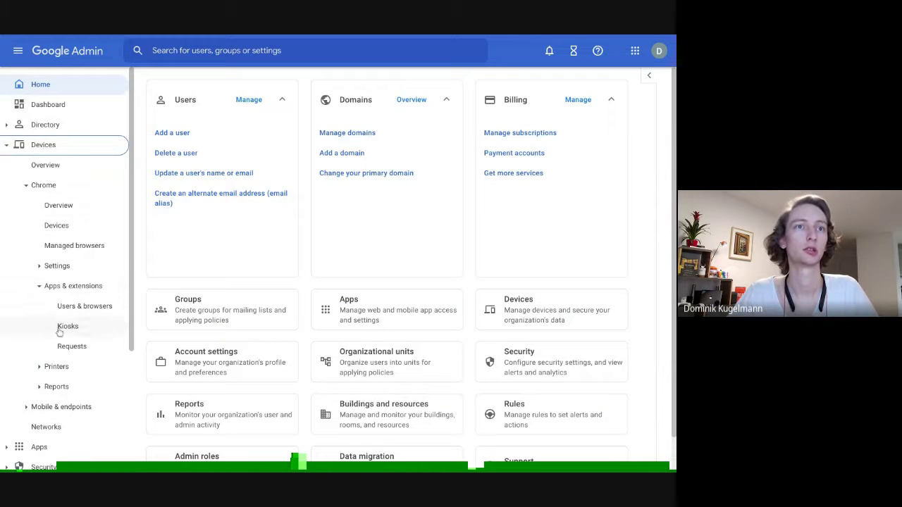
{"action": "left_click", "coordinate": [84, 307]}
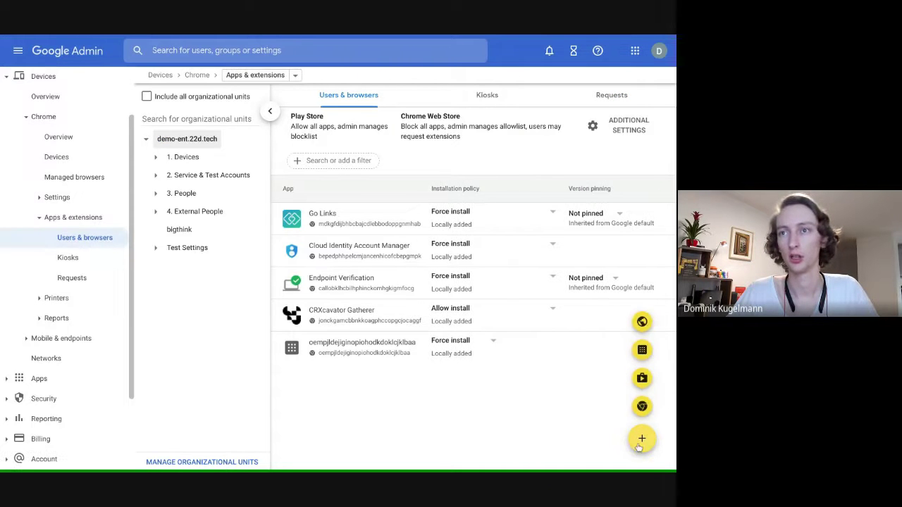
{"action": "left_click", "coordinate": [642, 407]}
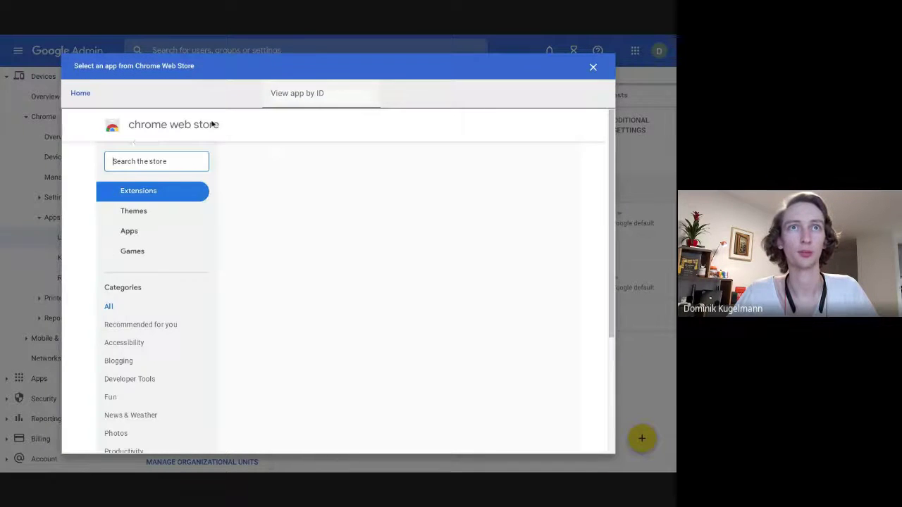
Search the store for 'crxcavator' and open the CRXcavator Gatherer page.
{"action": "type", "text": "crxcavator"}
{"action": "key", "text": "Return"}
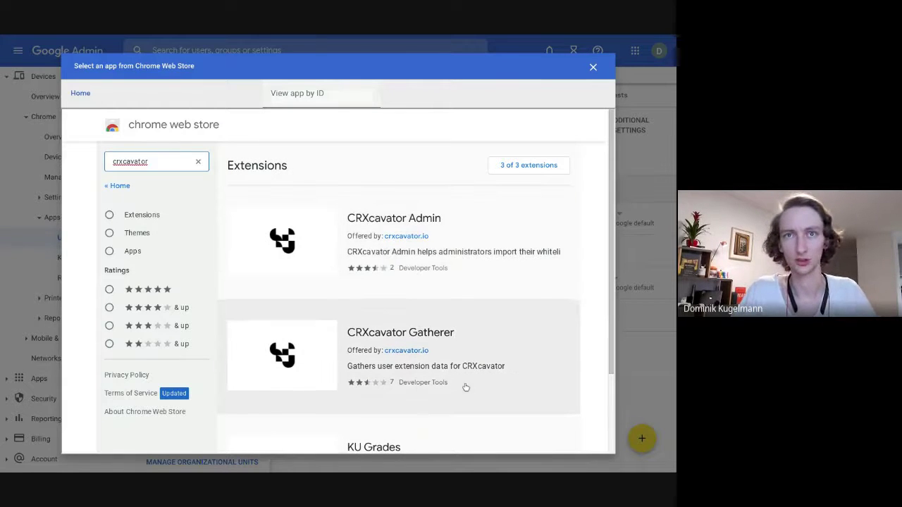
{"action": "scroll", "coordinate": [469, 383], "scroll_direction": "down", "scroll_amount": 1}
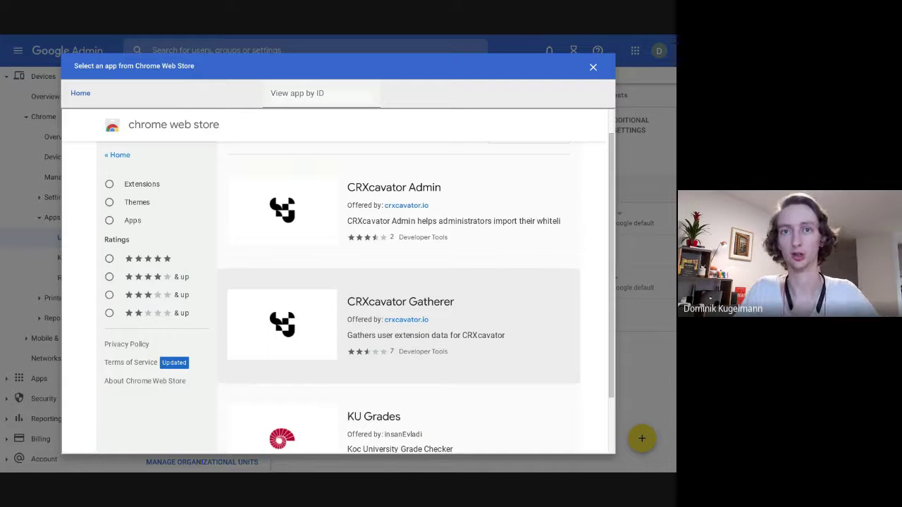
{"action": "left_click", "coordinate": [467, 341]}
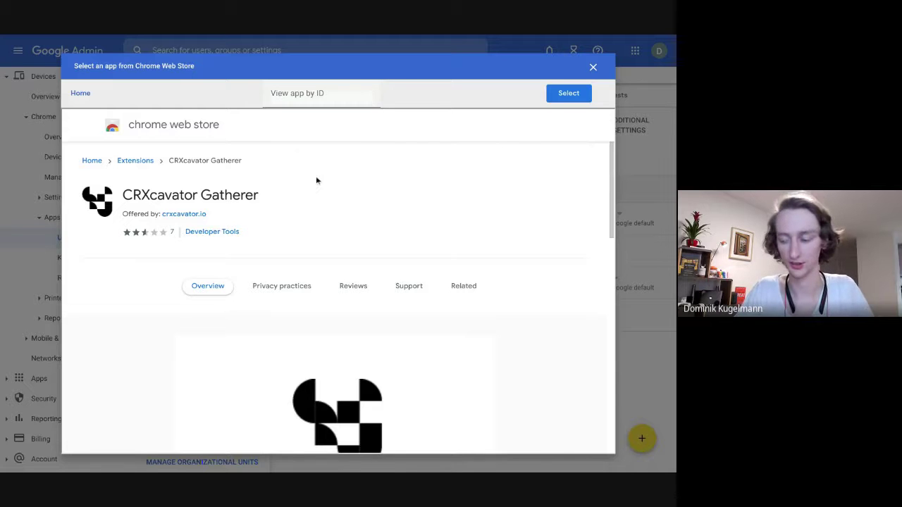
{"action": "scroll", "coordinate": [524, 158], "scroll_direction": "down", "scroll_amount": 3}
{"action": "scroll", "coordinate": [437, 265], "scroll_direction": "up", "scroll_amount": 3}
Select CRXcavator Gatherer and replace its policy JSON with the pasted JSON containing the group secret.
{"action": "left_click", "coordinate": [563, 95]}
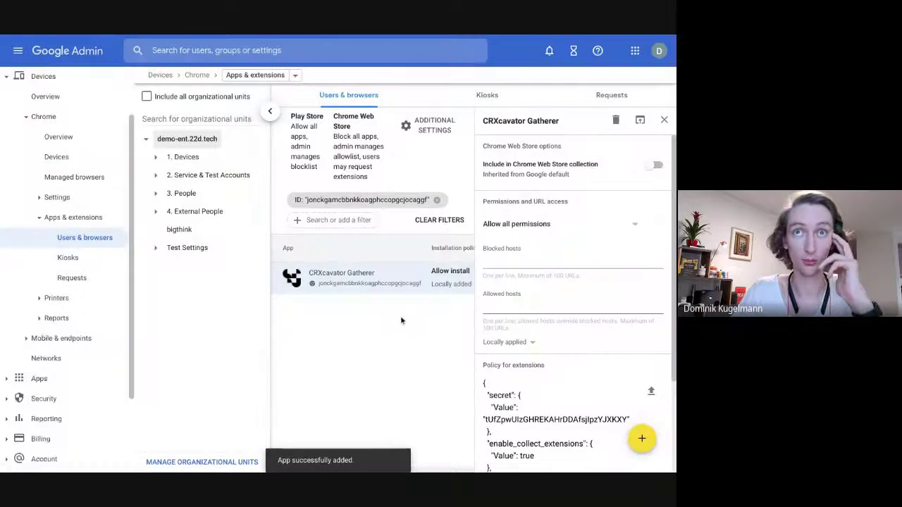
{"action": "scroll", "coordinate": [551, 455], "scroll_direction": "down", "scroll_amount": 1}
{"action": "scroll", "coordinate": [551, 455], "scroll_direction": "down", "scroll_amount": 2}
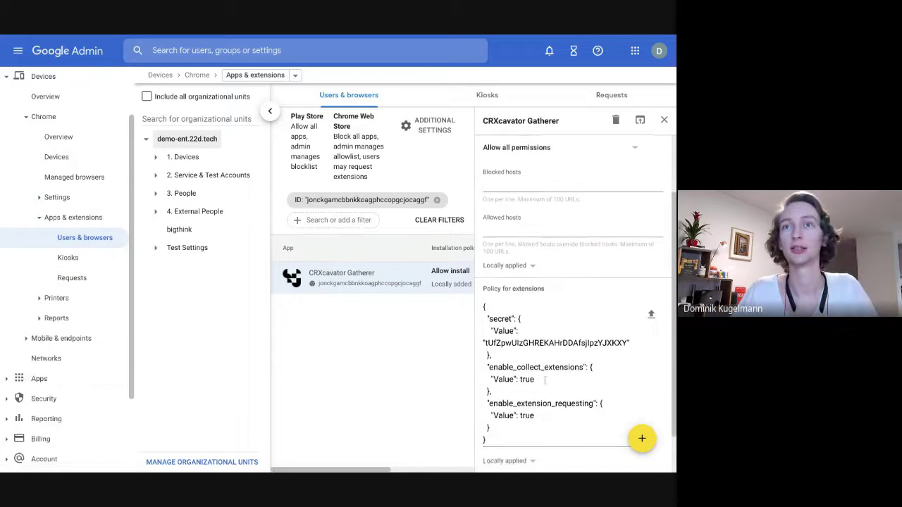
{"action": "left_click_drag", "start_coordinate": [539, 433], "coordinate": [479, 282]}
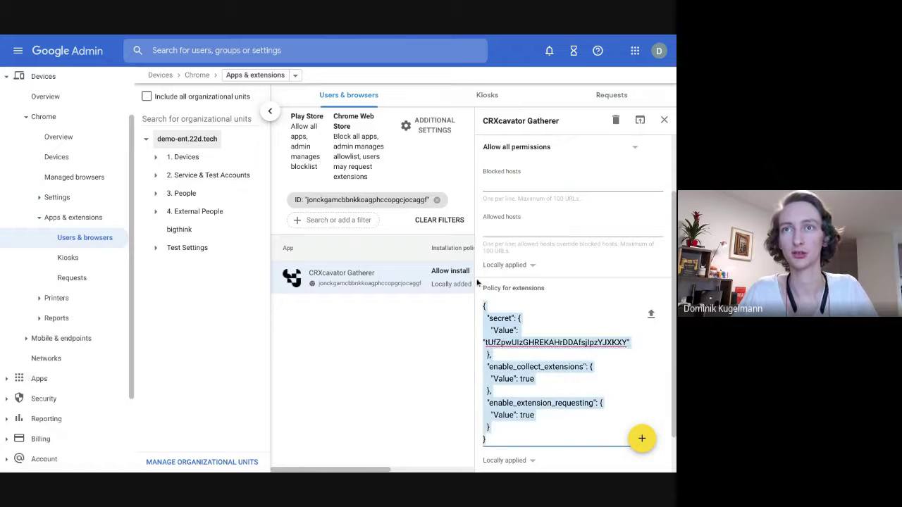
{"action": "key", "text": "BackSpace"}
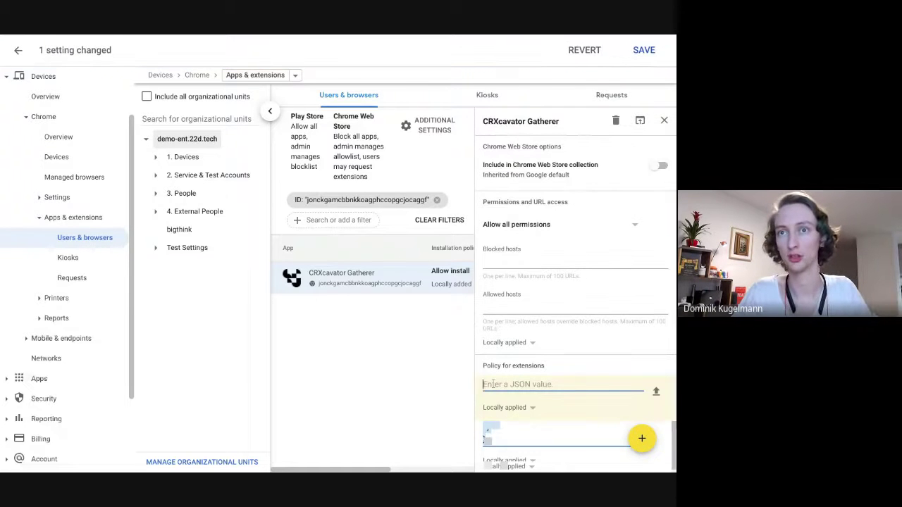
{"action": "key", "text": "ctrl+v"}
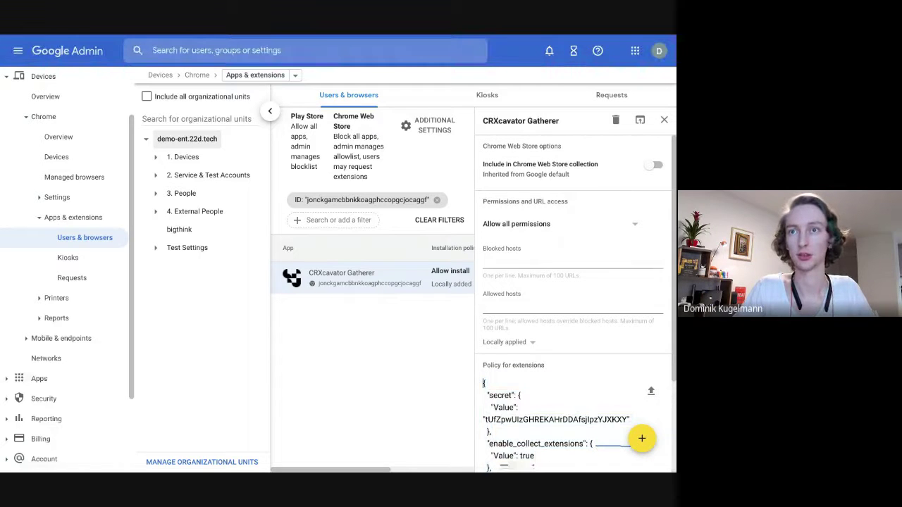
Check enable_collect_extensions and enable_extension_requesting, then set the installation policy to Force install.
{"action": "scroll", "coordinate": [580, 312], "scroll_direction": "down", "scroll_amount": 3}
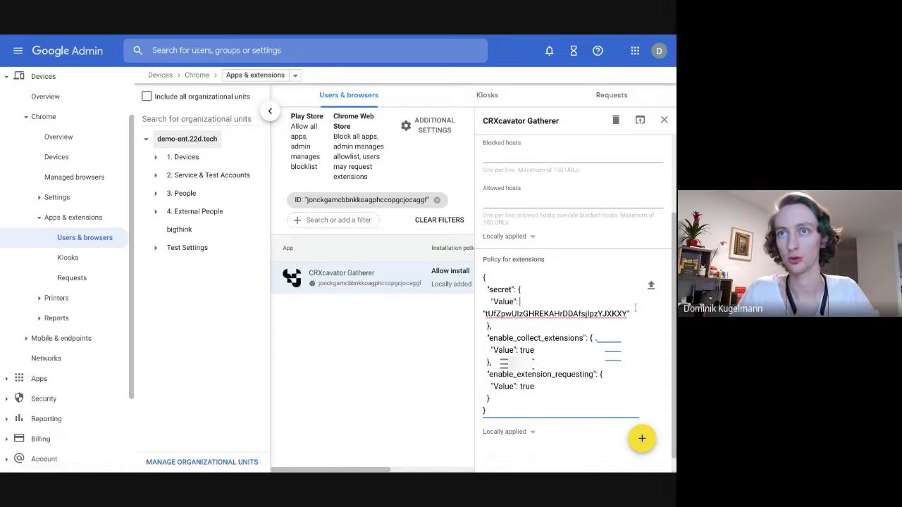
{"action": "double_click", "coordinate": [523, 350]}
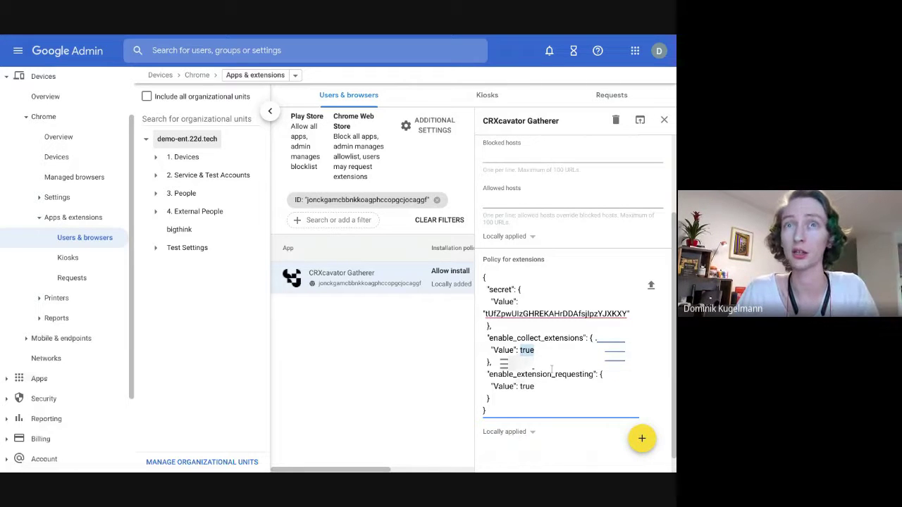
{"action": "mouse_move", "coordinate": [490, 374]}
{"action": "left_mouse_down"}
{"action": "mouse_move", "coordinate": [552, 374]}
{"action": "mouse_move", "coordinate": [534, 386]}
{"action": "left_mouse_up"}
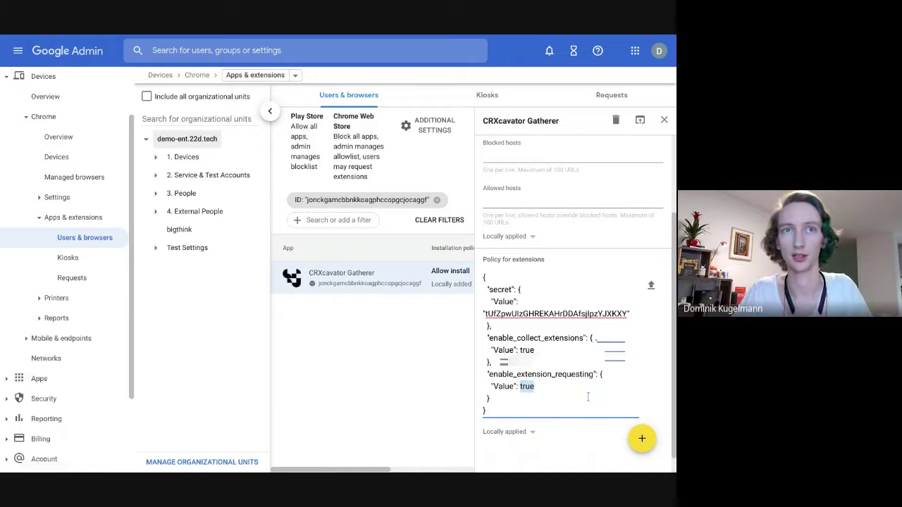
{"action": "scroll", "coordinate": [571, 424], "scroll_direction": "down", "scroll_amount": 1}
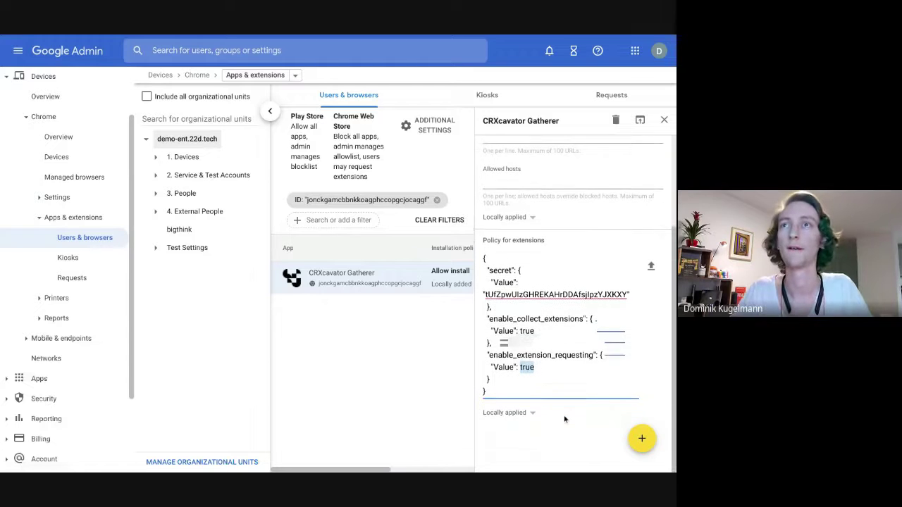
{"action": "scroll", "coordinate": [564, 420], "scroll_direction": "up", "scroll_amount": 3}
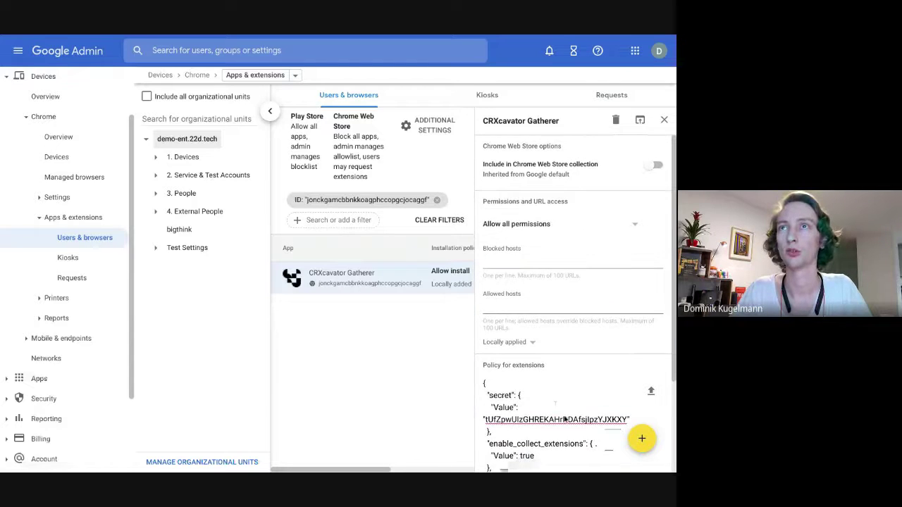
{"action": "left_click", "coordinate": [446, 271]}
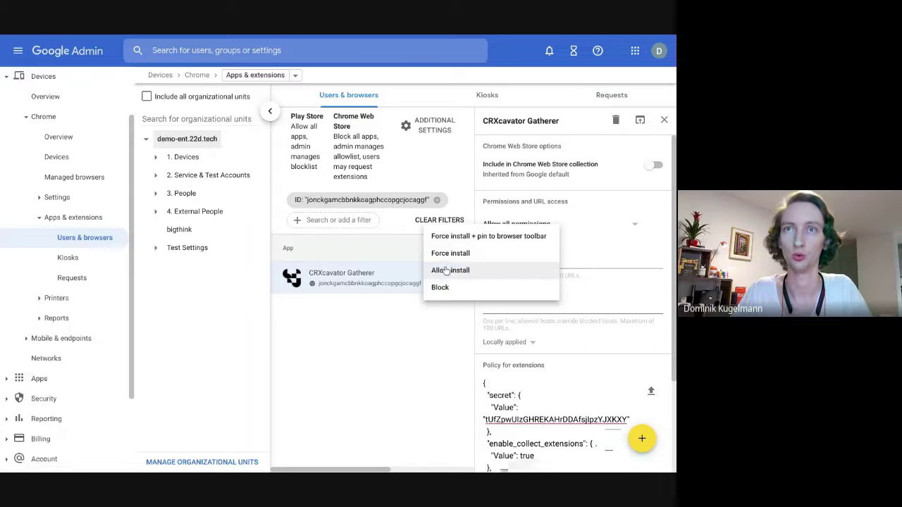
{"action": "left_click", "coordinate": [458, 252]}
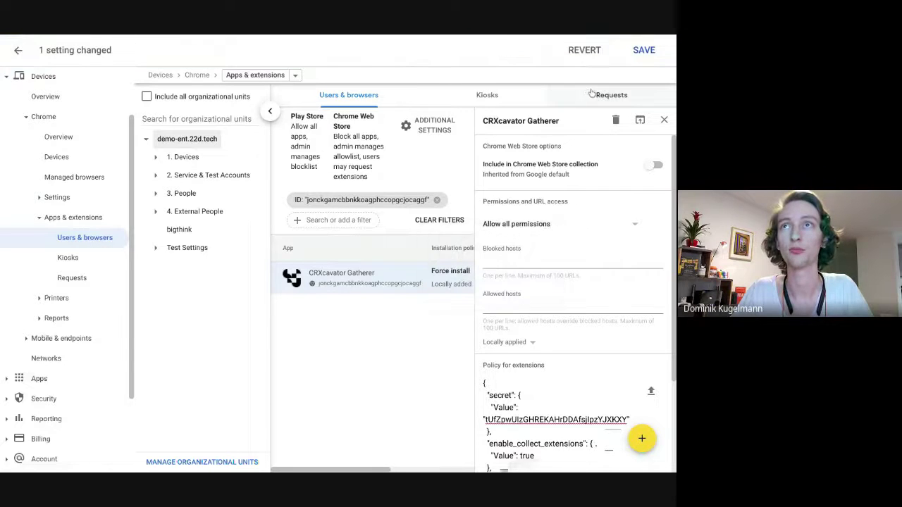
Save the Force install change and check which account the browser profile uses.
{"action": "left_click", "coordinate": [644, 50]}
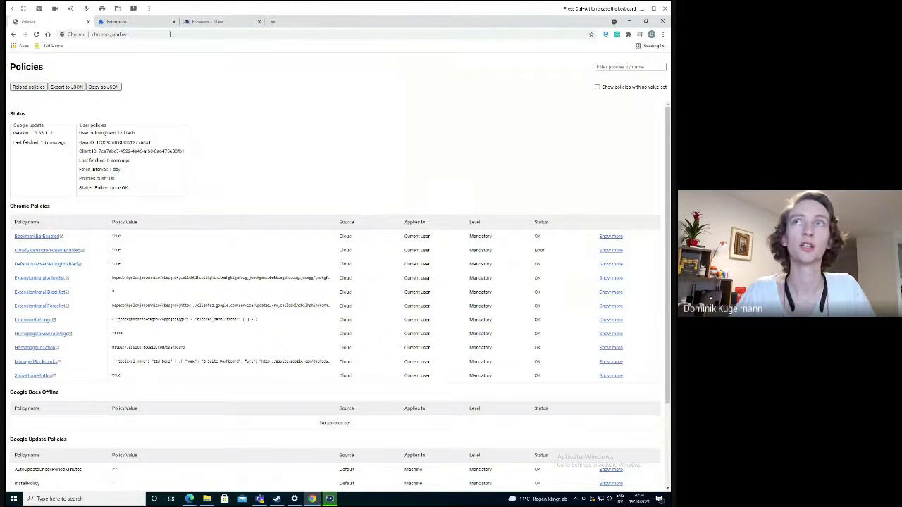
{"action": "left_click", "coordinate": [651, 34]}
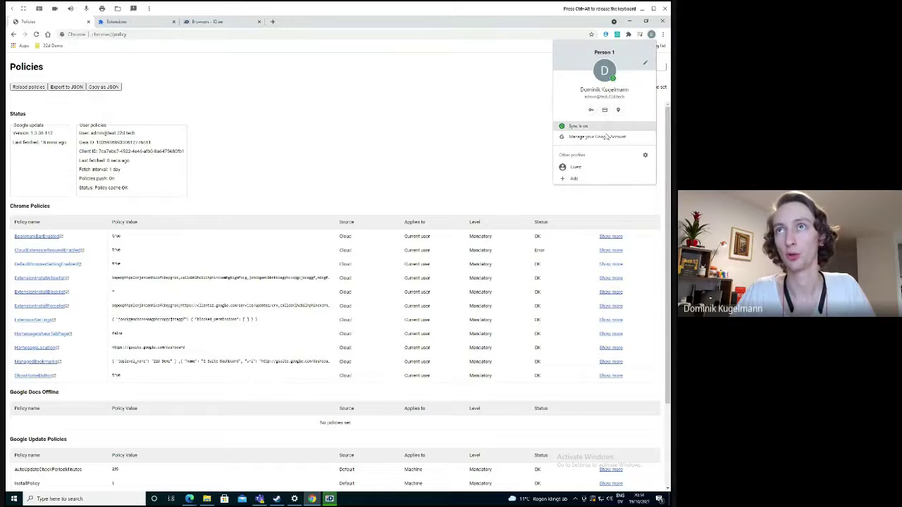
{"action": "left_click", "coordinate": [487, 128]}
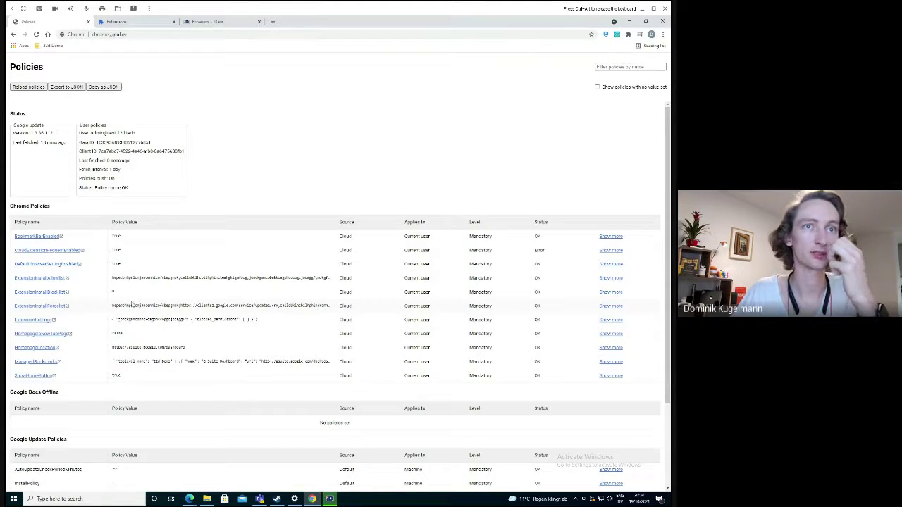
Expand the full ExtensionInstallForcelist value and scroll to the CRXcavator Gatherer policies.
{"action": "left_click_drag", "start_coordinate": [117, 306], "coordinate": [266, 306]}
{"action": "triple_click", "coordinate": [277, 307]}
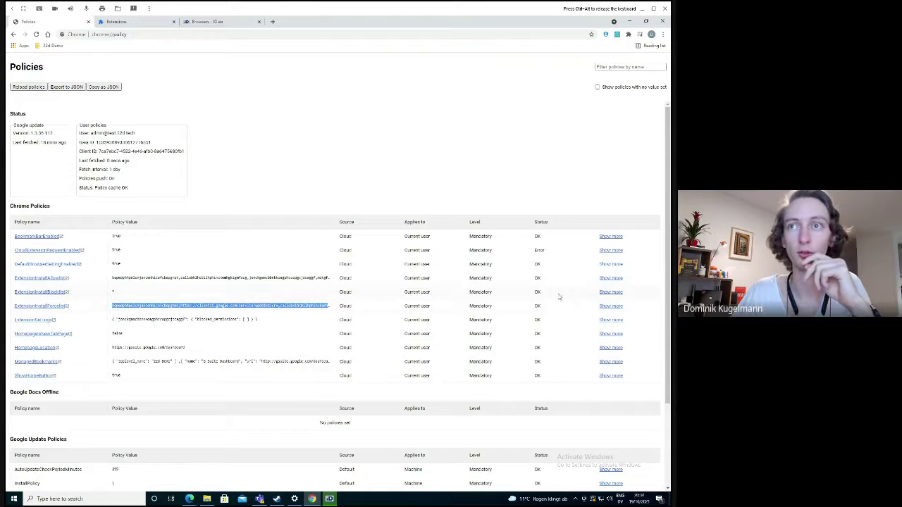
{"action": "left_click", "coordinate": [610, 306]}
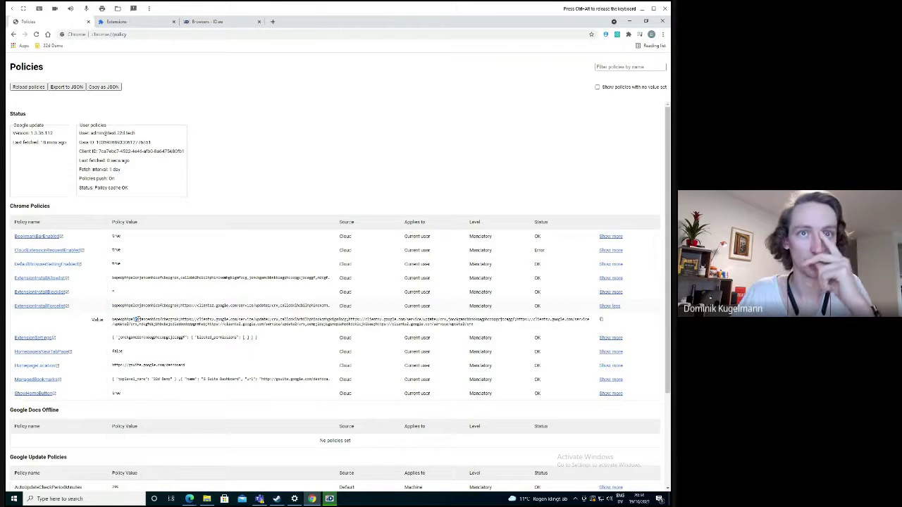
{"action": "left_click_drag", "start_coordinate": [136, 320], "coordinate": [288, 320]}
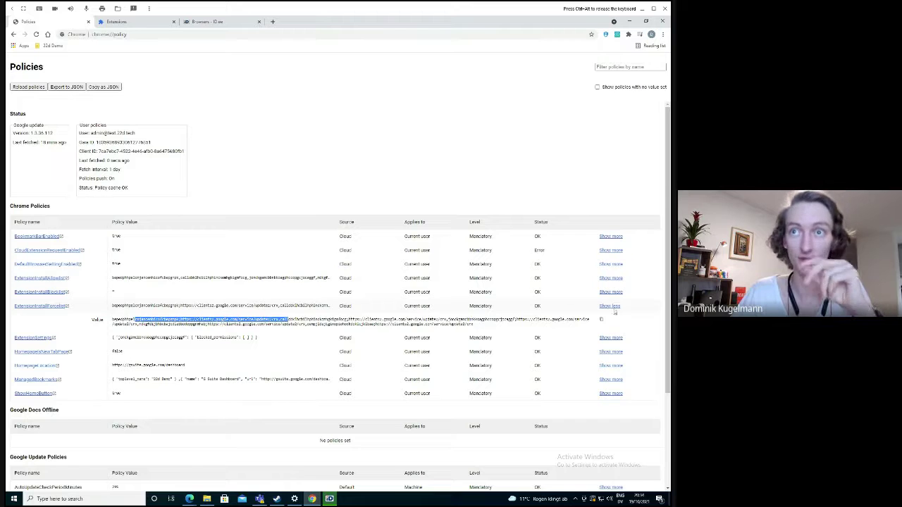
{"action": "scroll", "coordinate": [482, 350], "scroll_direction": "down", "scroll_amount": 1}
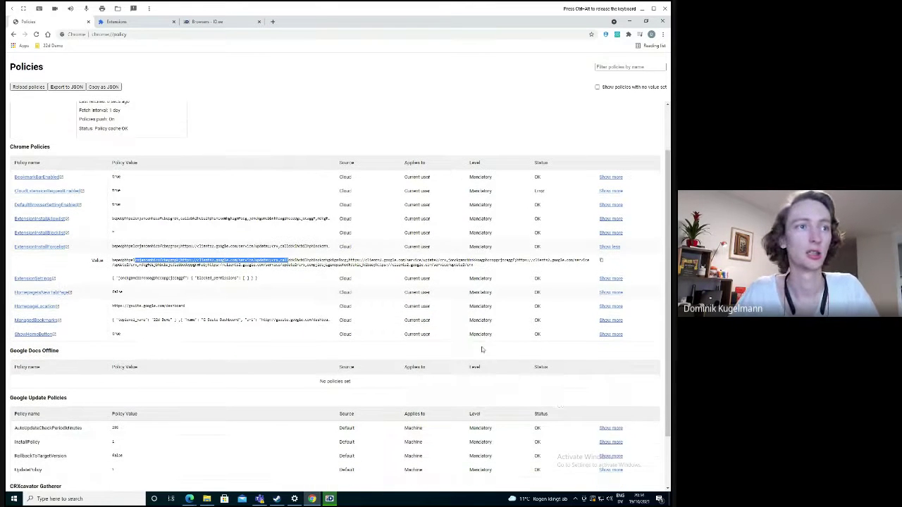
{"action": "scroll", "coordinate": [289, 358], "scroll_direction": "down", "scroll_amount": 1}
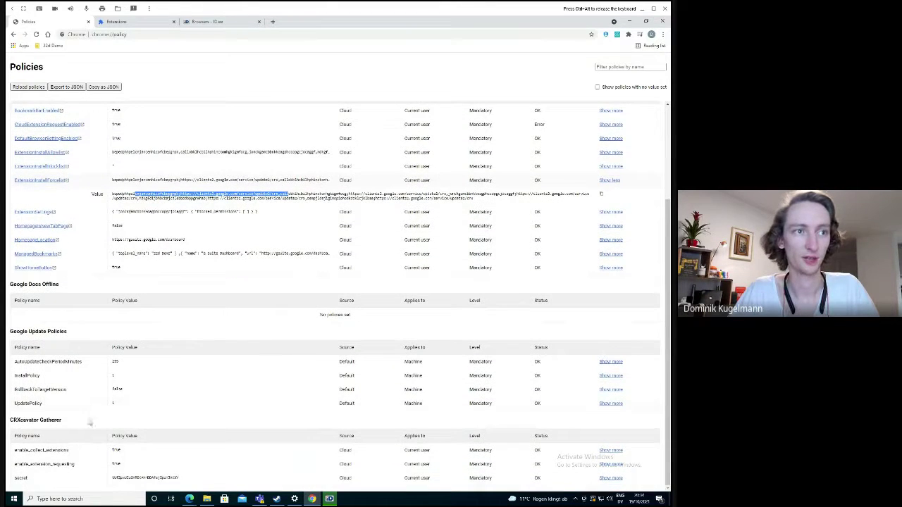
{"action": "left_click_drag", "start_coordinate": [53, 423], "coordinate": [10, 422]}
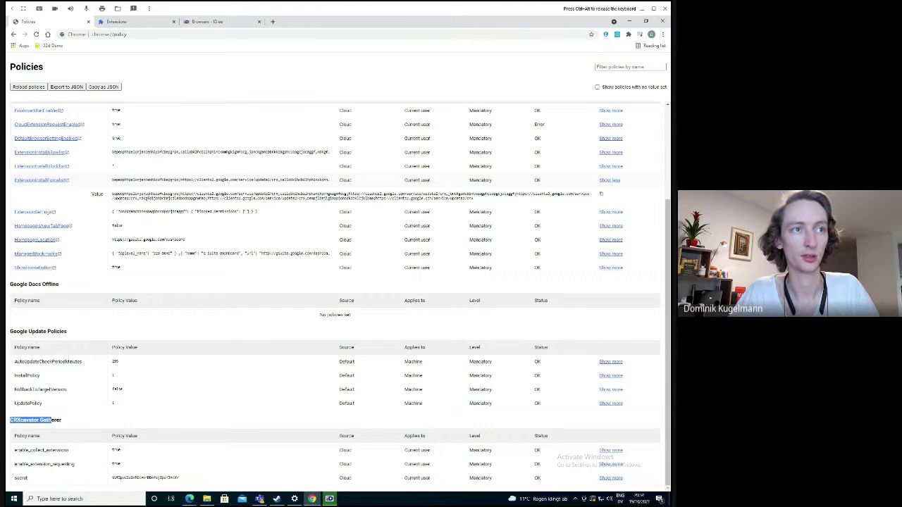
{"action": "left_click", "coordinate": [46, 456]}
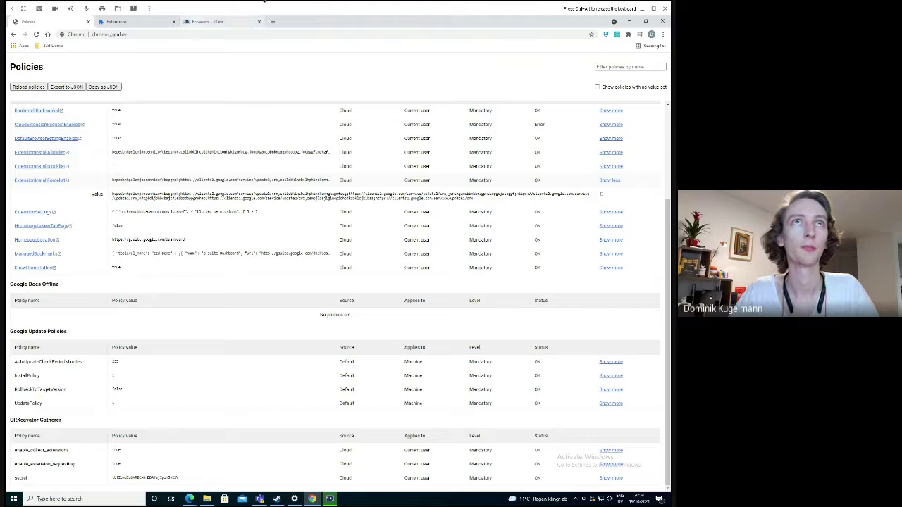
Search for 'chrome web store' in a new tab and open the Chrome Web Store.
{"action": "left_click", "coordinate": [273, 21]}
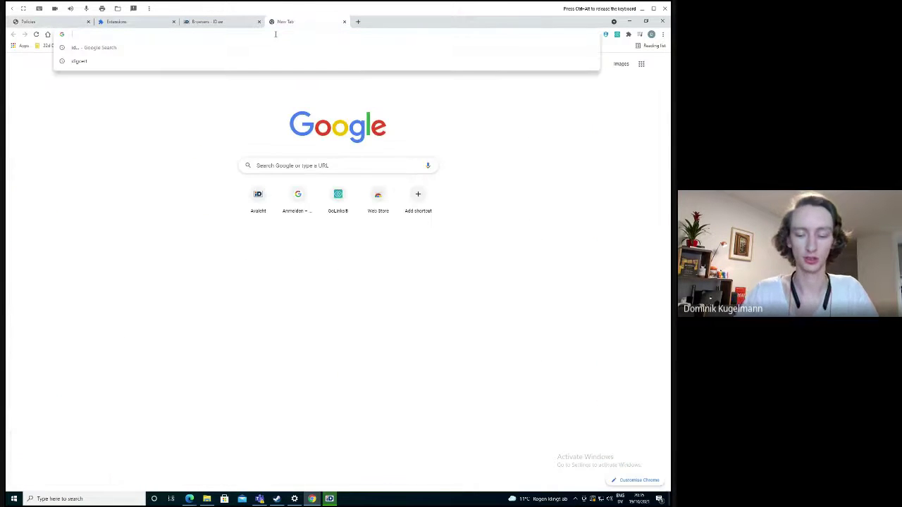
{"action": "type", "text": "chromewe"}
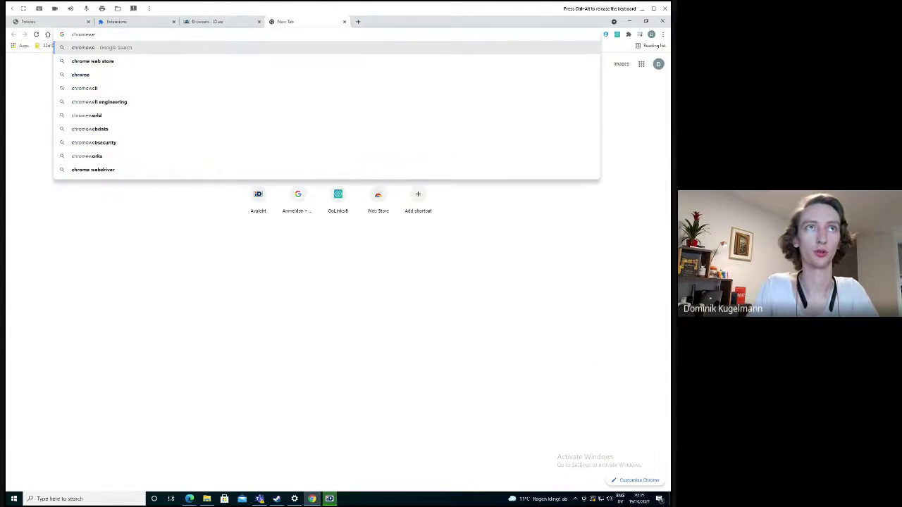
{"action": "type", "text": ":web"}
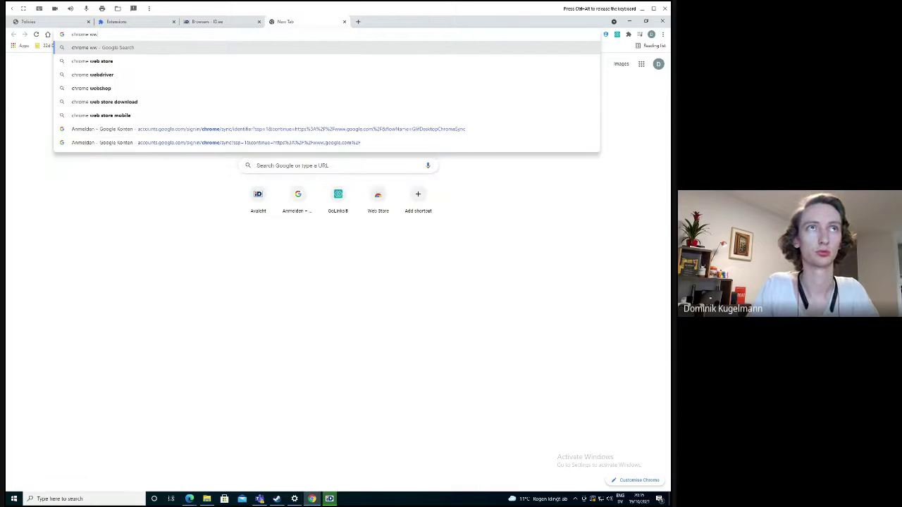
{"action": "type", "text": "s"}
{"action": "key", "text": "BackSpace"}
{"action": "type", "text": "stor"}
{"action": "key", "text": "Return"}
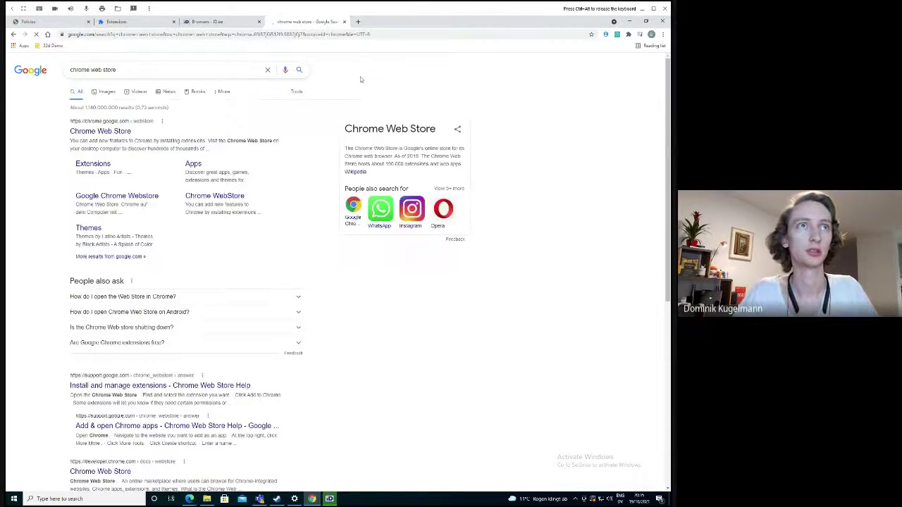
{"action": "left_click", "coordinate": [99, 129]}
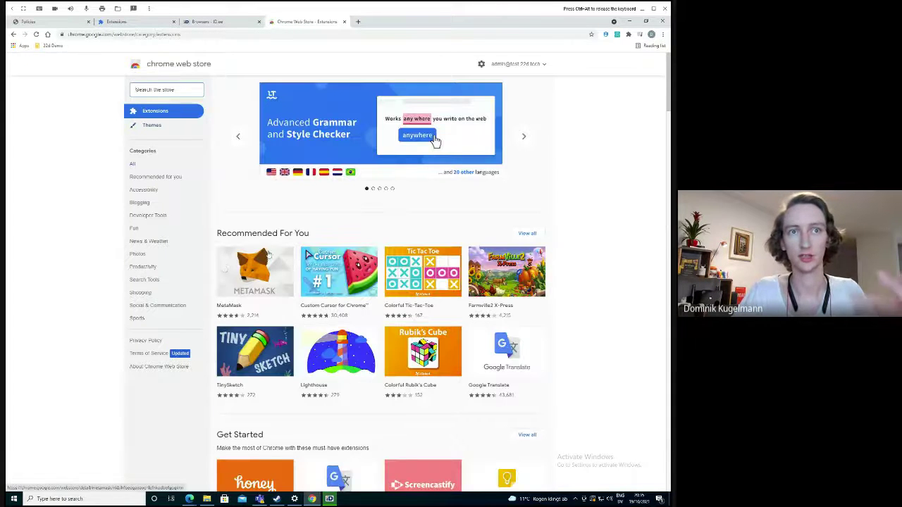
View the TinySketch and Lighthouse extension pages, both blocked by the admin.
{"action": "scroll", "coordinate": [247, 299], "scroll_direction": "down", "scroll_amount": 1}
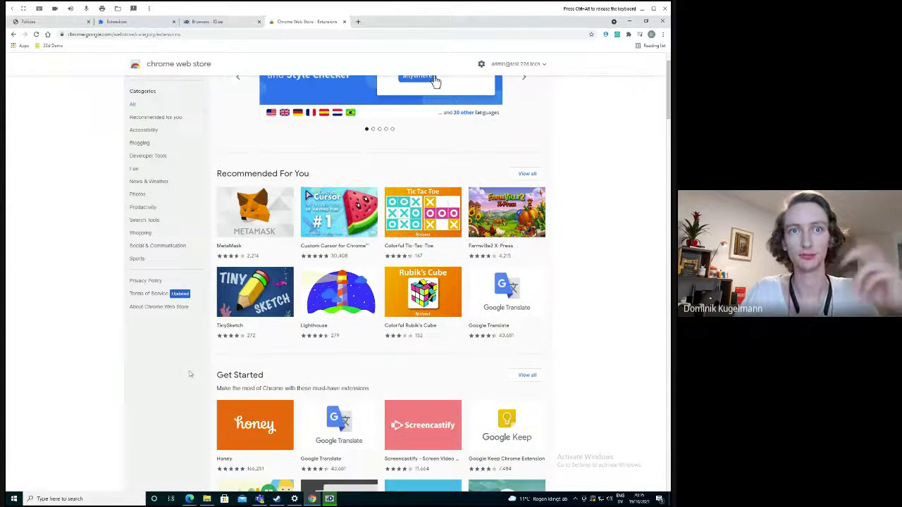
{"action": "left_click", "coordinate": [248, 299]}
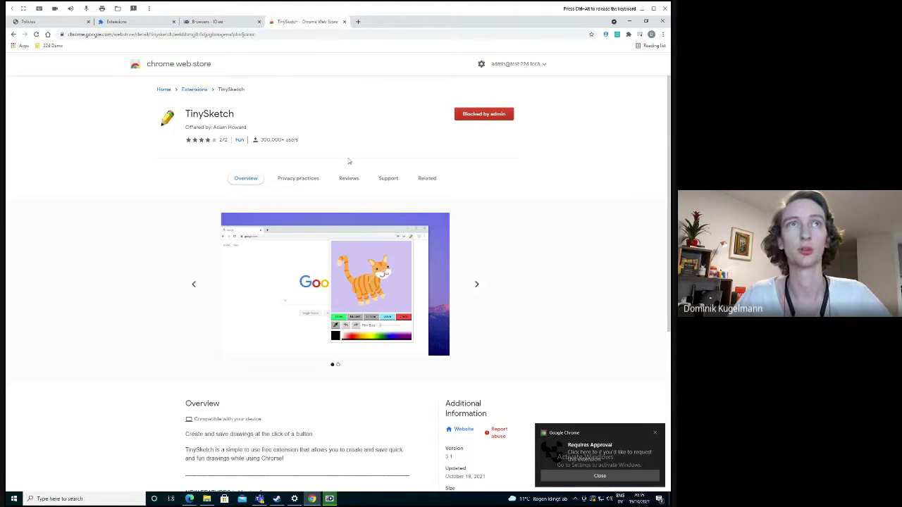
{"action": "left_click", "coordinate": [195, 90]}
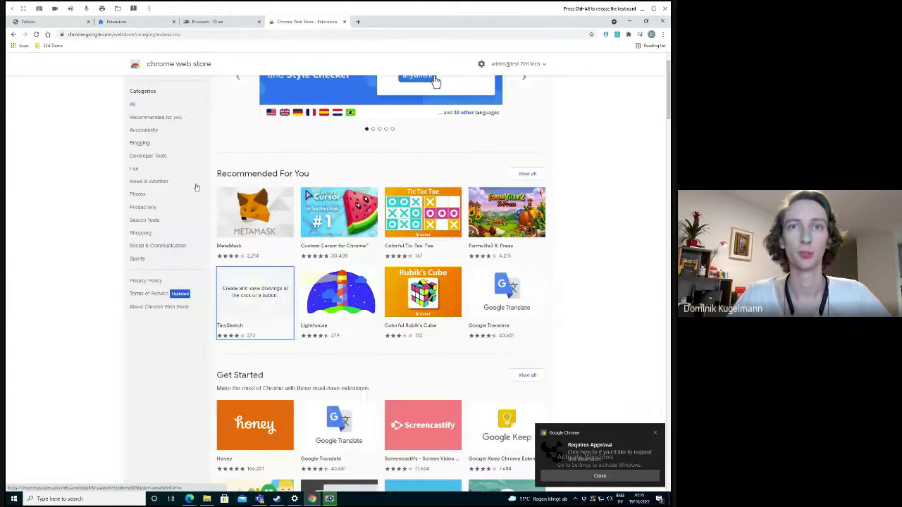
{"action": "left_click", "coordinate": [334, 294]}
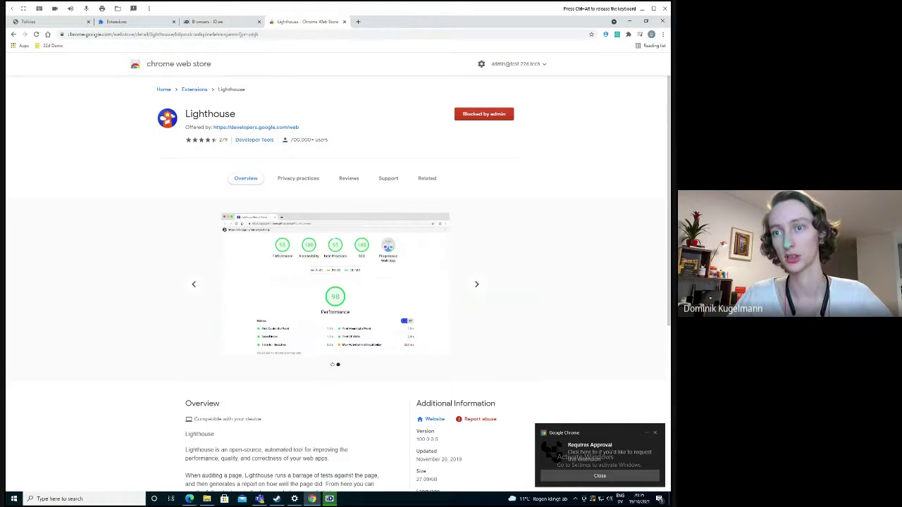
Open the TinySketch approval form and enter the justification 'I need this to bring some fun'.
{"action": "left_click", "coordinate": [599, 455]}
{"action": "type", "text": "I need this to bring some"}
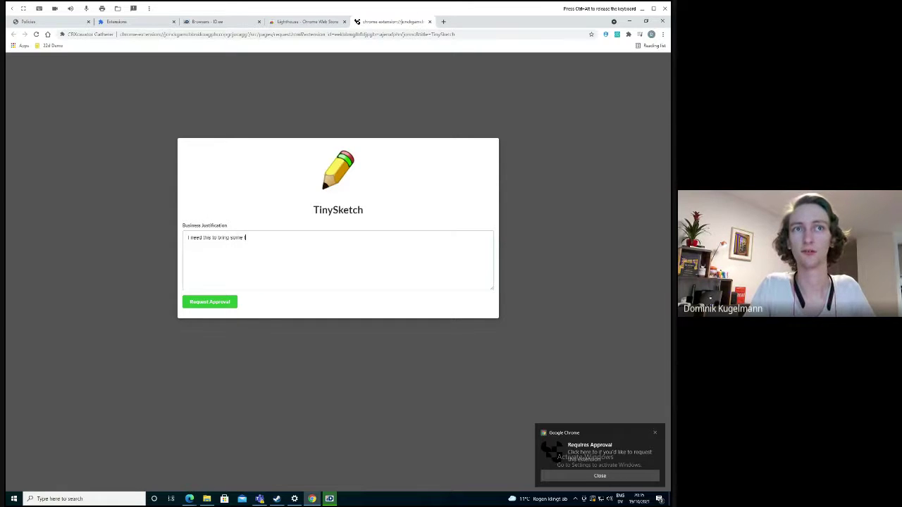
{"action": "type", "text": "li"}
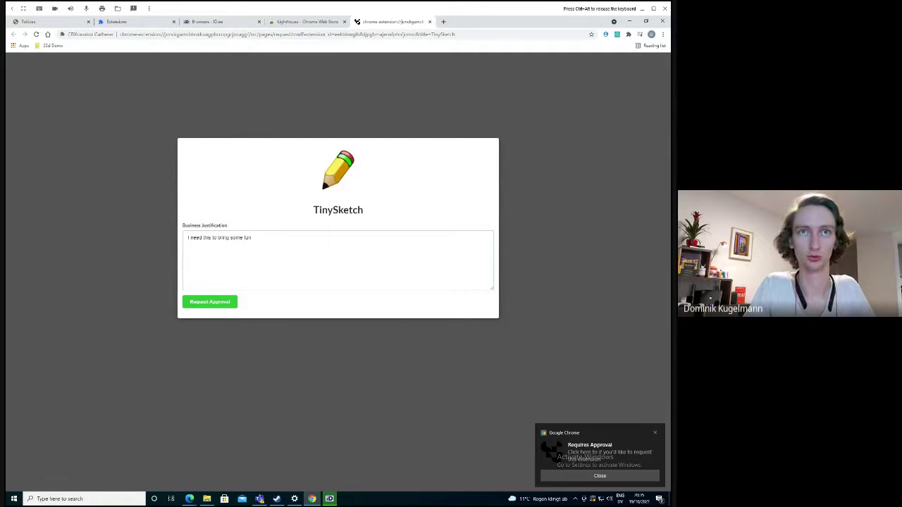
{"action": "type", "text": "to the d"}
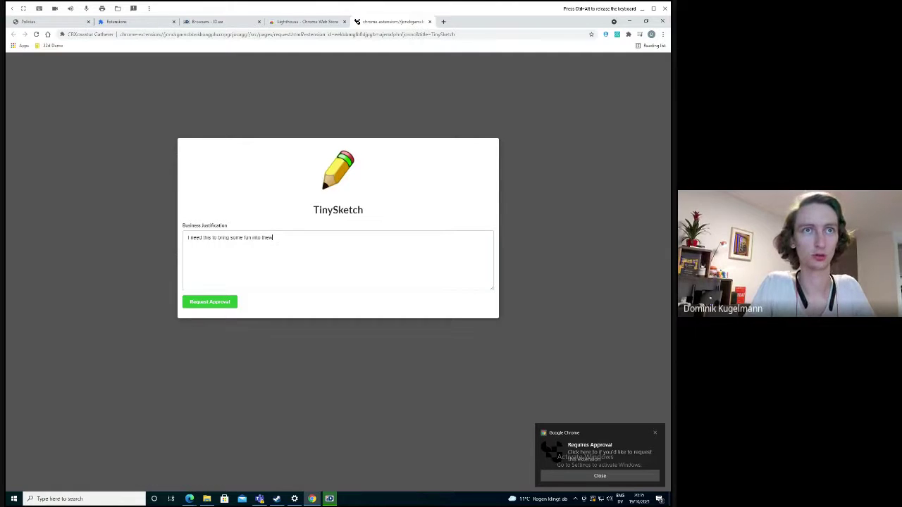
{"action": "type", "text": " wo"}
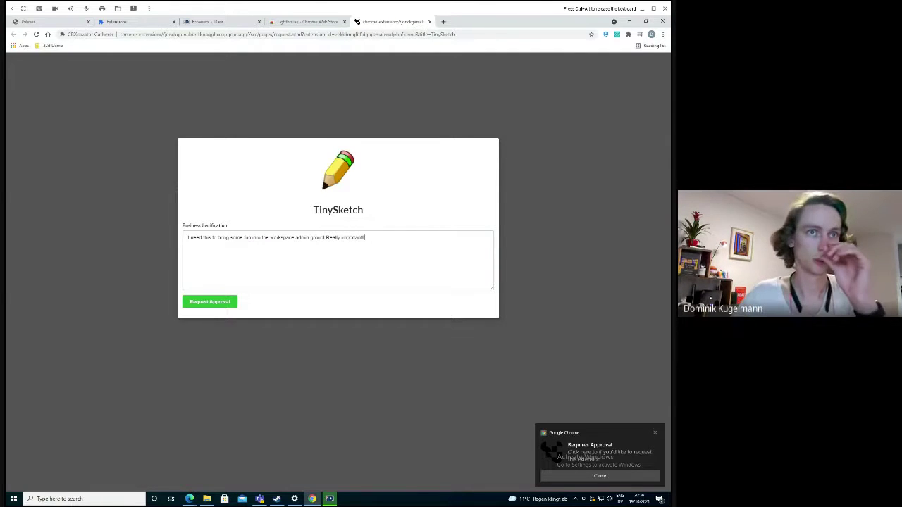
Submit the TinySketch approval request and close the Requires Approval notification.
{"action": "left_click", "coordinate": [210, 303]}
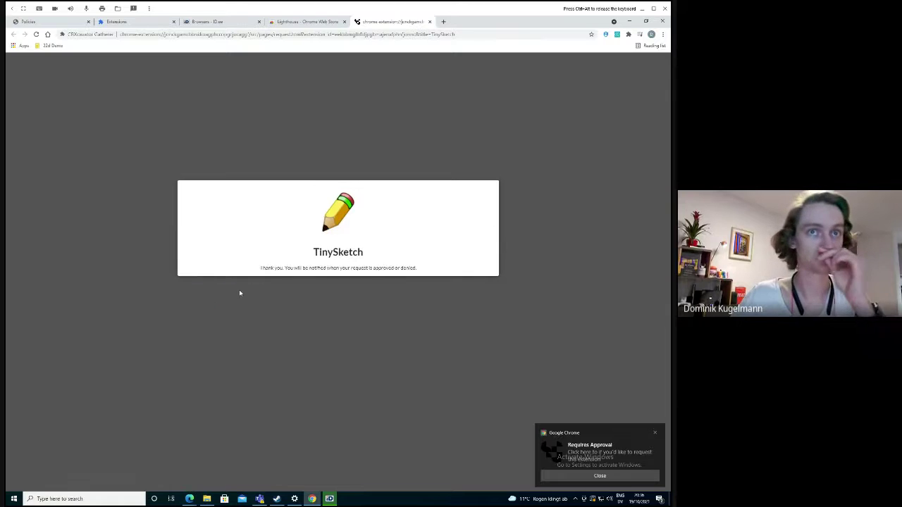
{"action": "left_click_drag", "start_coordinate": [246, 268], "coordinate": [392, 277]}
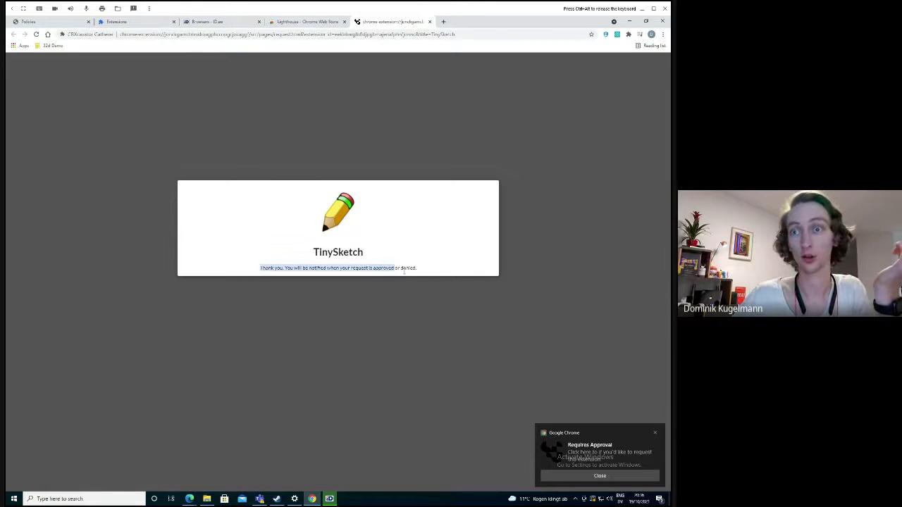
{"action": "left_click", "coordinate": [642, 409]}
{"action": "left_click", "coordinate": [653, 435]}
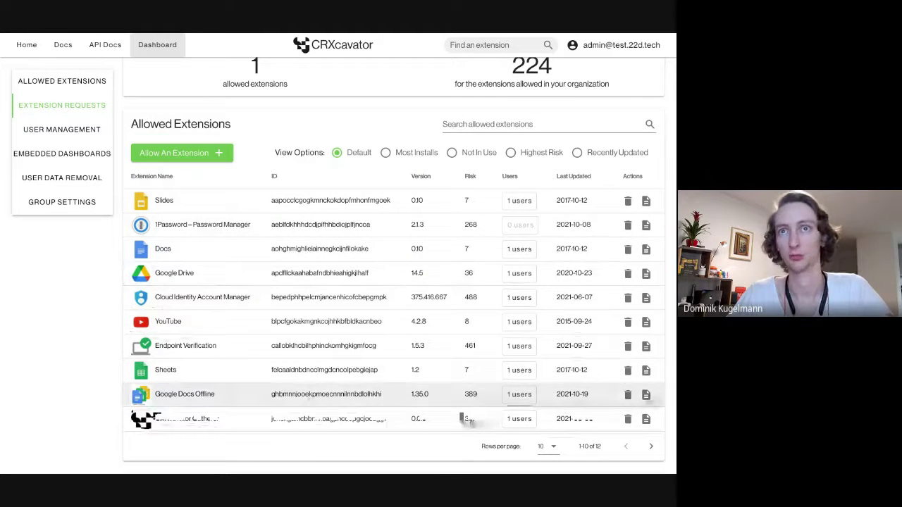
Open the allowed extensions list and try the not-in-use, most-installs and highest-risk view options.
{"action": "scroll", "coordinate": [308, 397], "scroll_direction": "down", "scroll_amount": 1}
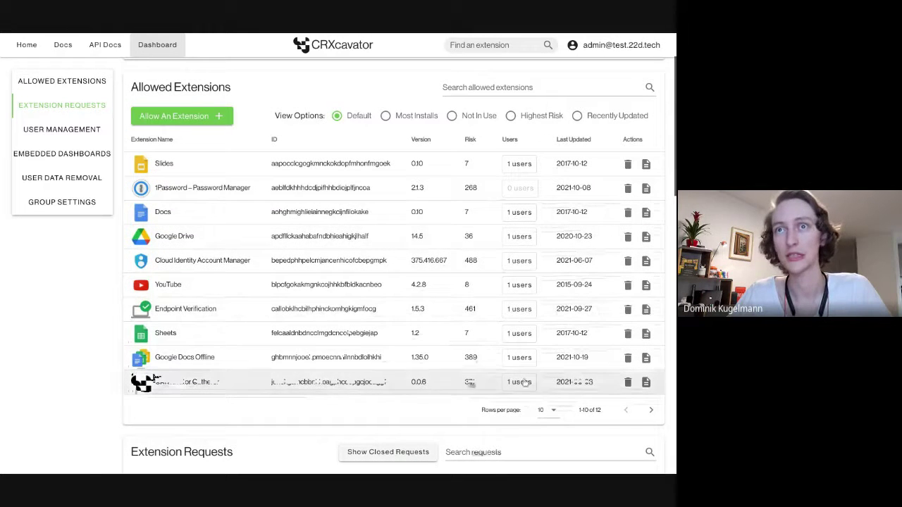
{"action": "left_click", "coordinate": [511, 188]}
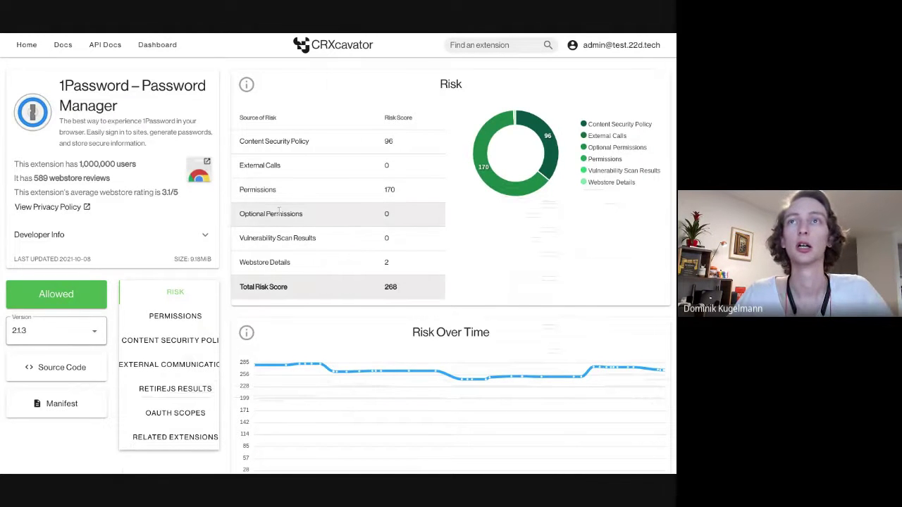
{"action": "left_click", "coordinate": [29, 303]}
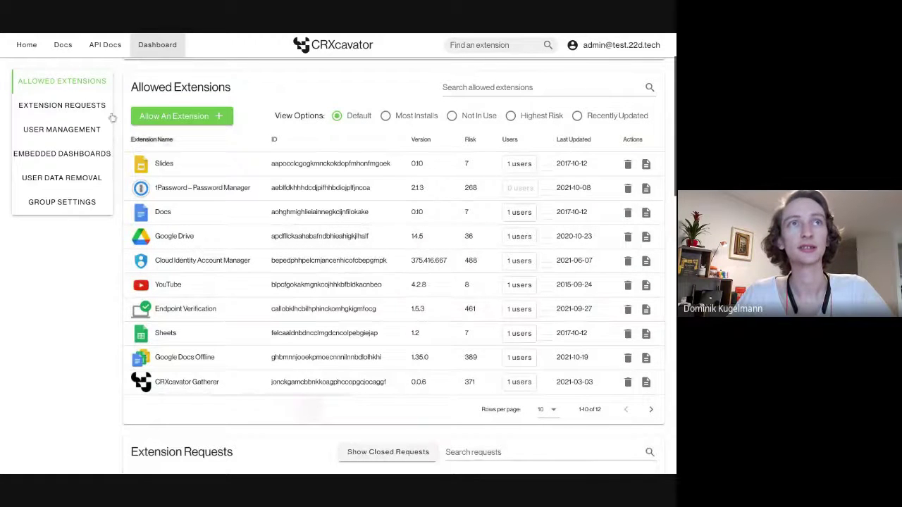
{"action": "left_click", "coordinate": [452, 117]}
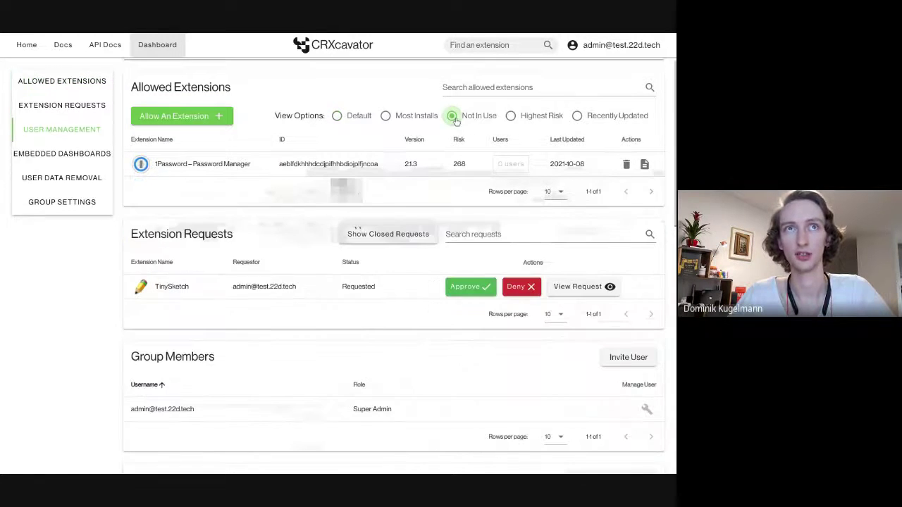
{"action": "left_click", "coordinate": [386, 117]}
{"action": "left_click", "coordinate": [526, 118]}
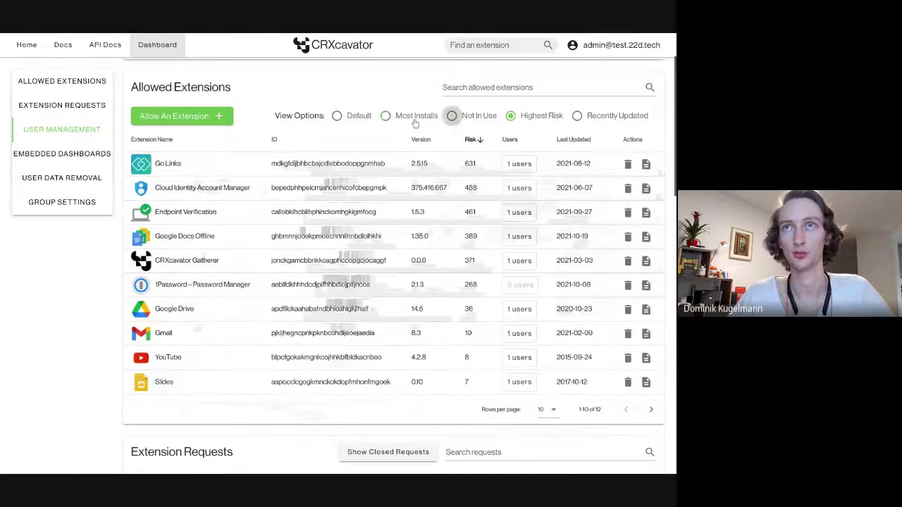
{"action": "left_click", "coordinate": [337, 117]}
Scroll to Extension Requests and view the TinySketch request details, then close them.
{"action": "scroll", "coordinate": [262, 317], "scroll_direction": "down", "scroll_amount": 5}
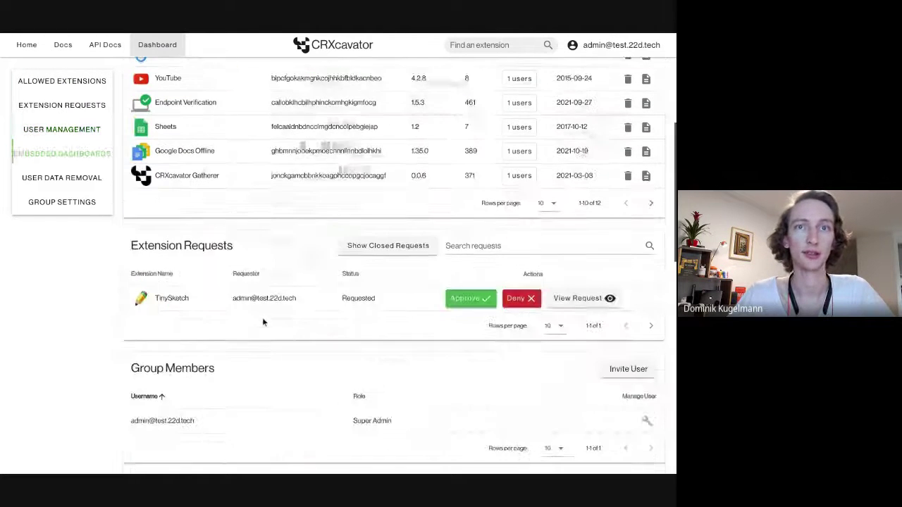
{"action": "scroll", "coordinate": [262, 317], "scroll_direction": "down", "scroll_amount": 1}
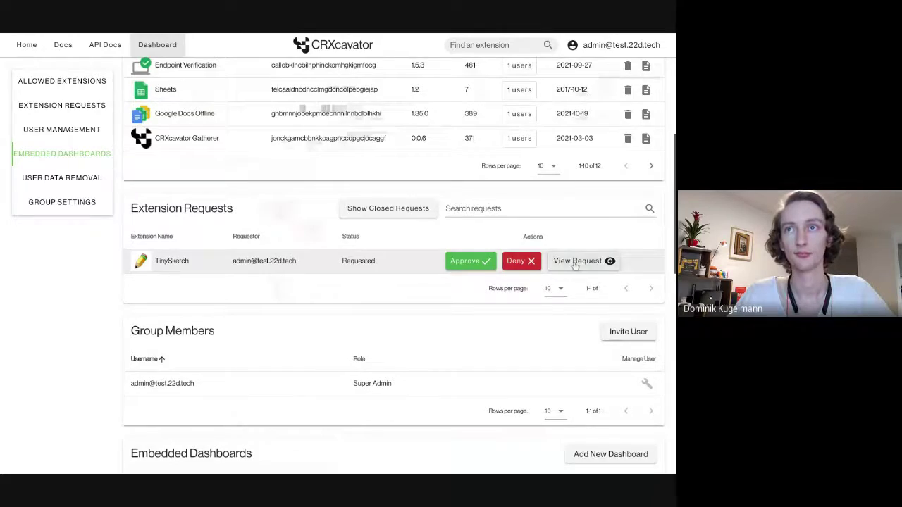
{"action": "left_click", "coordinate": [575, 265]}
{"action": "left_click", "coordinate": [195, 238]}
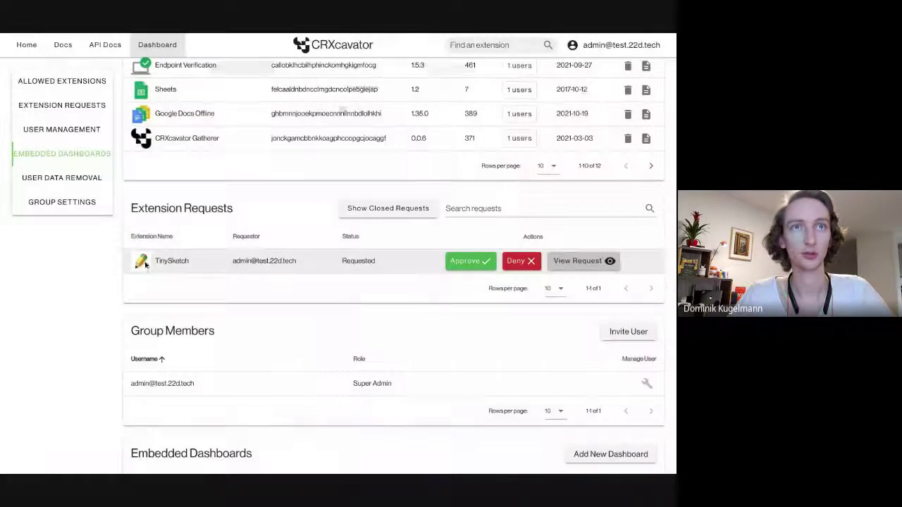
Reopen TinySketch's request details, approve it, and select its full extension ID.
{"action": "left_click", "coordinate": [606, 262]}
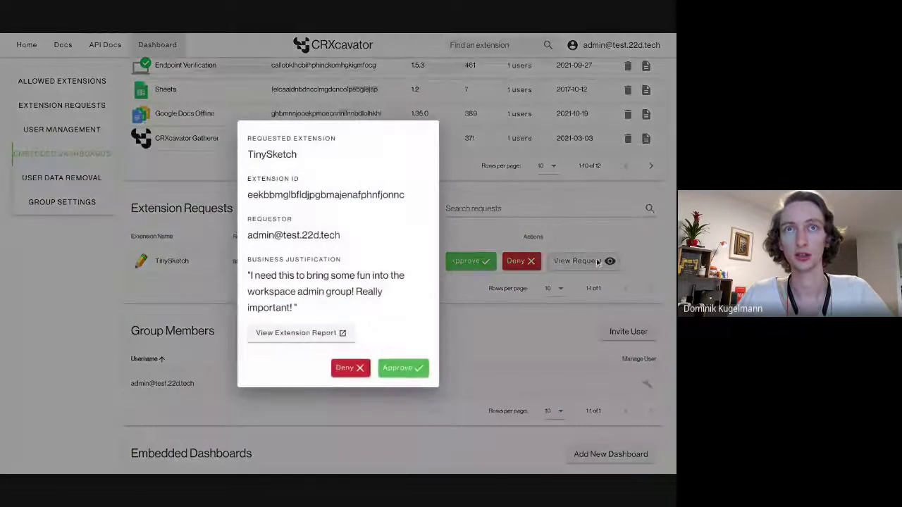
{"action": "double_click", "coordinate": [254, 196]}
{"action": "left_click_drag", "start_coordinate": [300, 310], "coordinate": [251, 259]}
{"action": "left_click", "coordinate": [258, 261]}
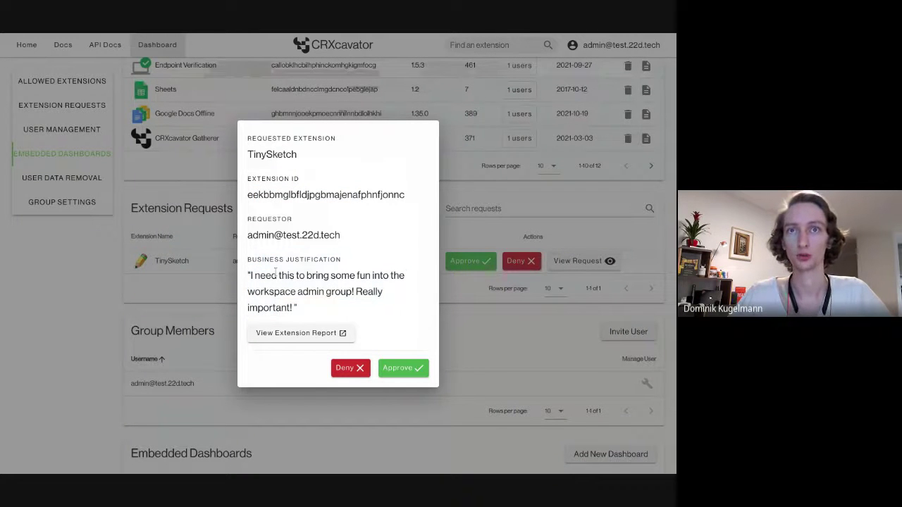
{"action": "left_click", "coordinate": [407, 370]}
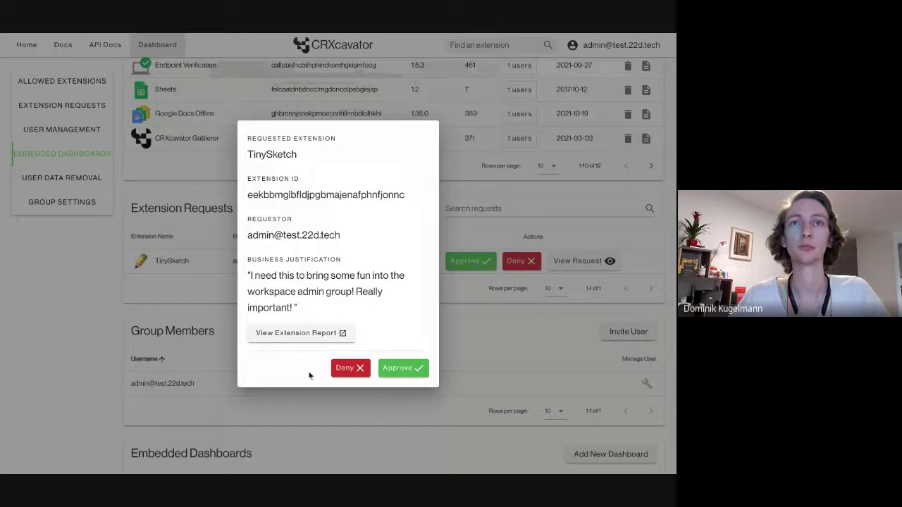
{"action": "double_click", "coordinate": [289, 195]}
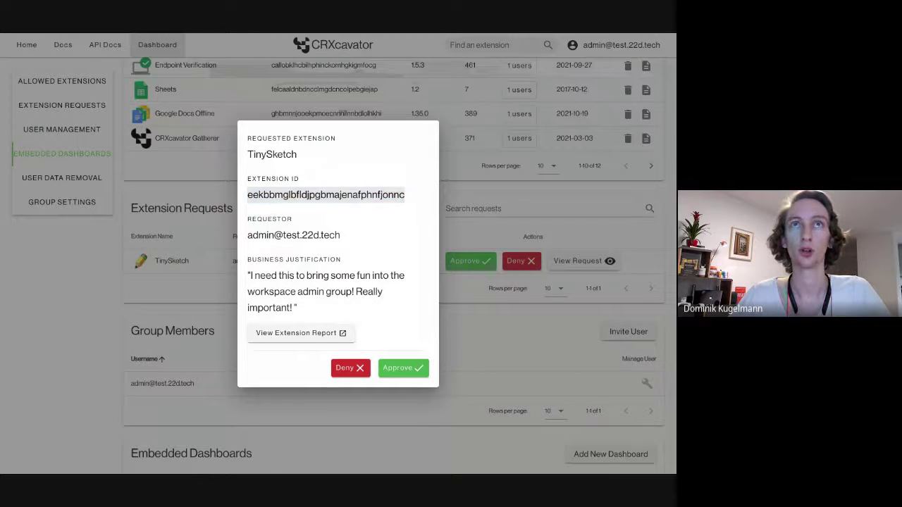
In Admin console, clear the extension ID filter and collapse the sidebars and Gatherer details panel.
{"action": "key", "text": "alt+Tab"}
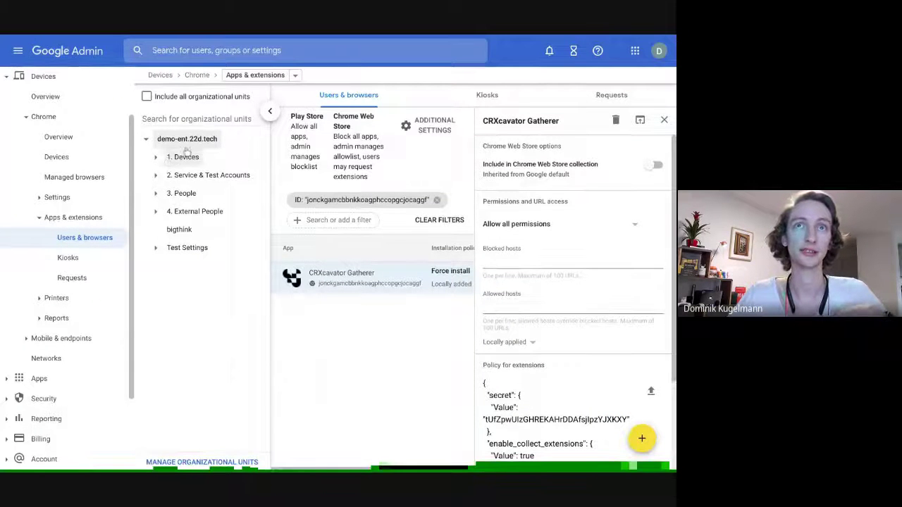
{"action": "left_click", "coordinate": [437, 200]}
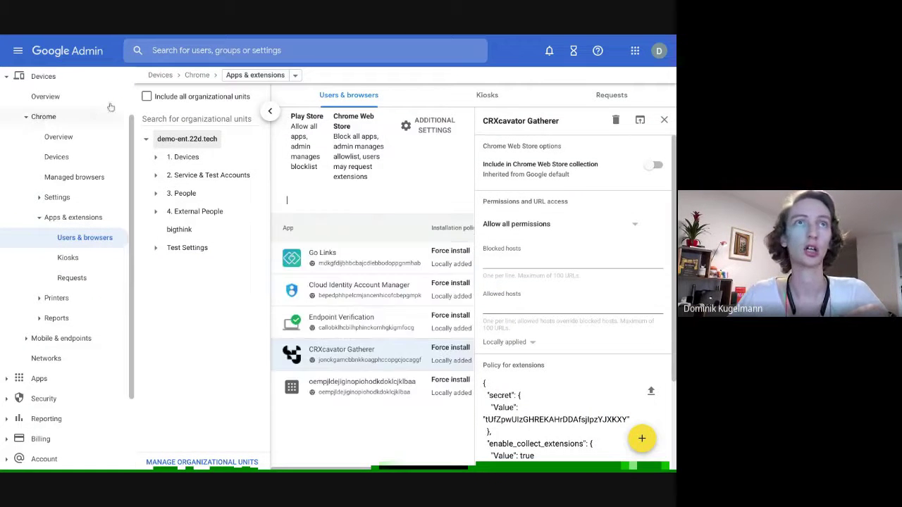
{"action": "left_click", "coordinate": [18, 50]}
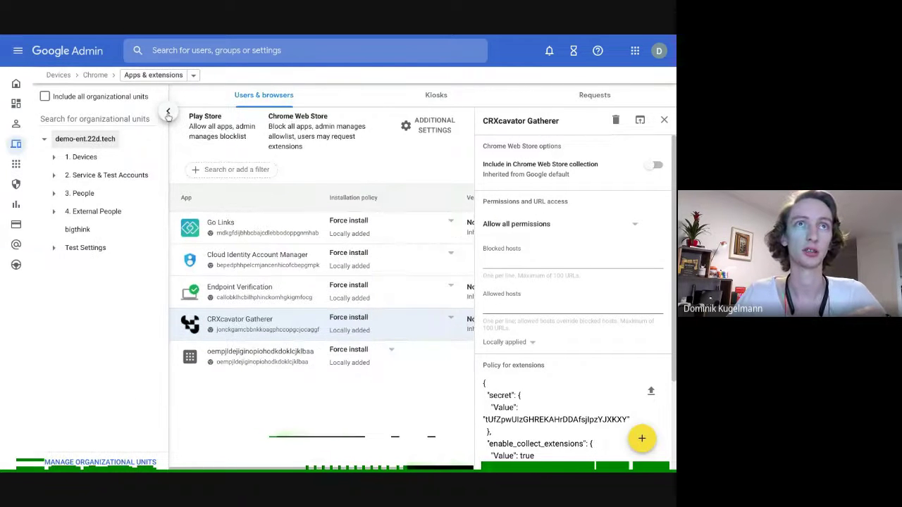
{"action": "left_click", "coordinate": [168, 111]}
{"action": "left_click", "coordinate": [661, 117]}
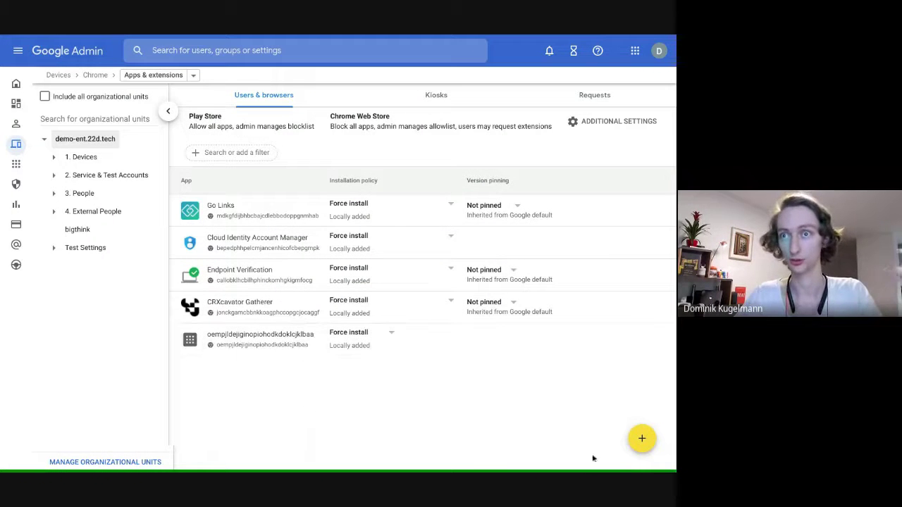
{"action": "mouse_move", "coordinate": [641, 438]}
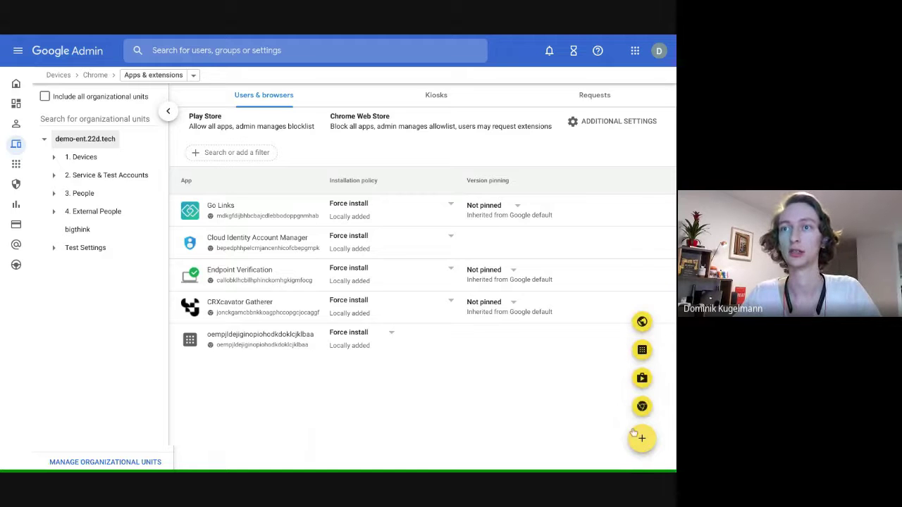
Add the copied TinySketch extension ID by ID with the Allow install policy.
{"action": "left_click", "coordinate": [642, 351]}
{"action": "left_click", "coordinate": [308, 252]}
{"action": "type", "text": "eekbbmglbfldjpgbmajenafphnfjonnc"}
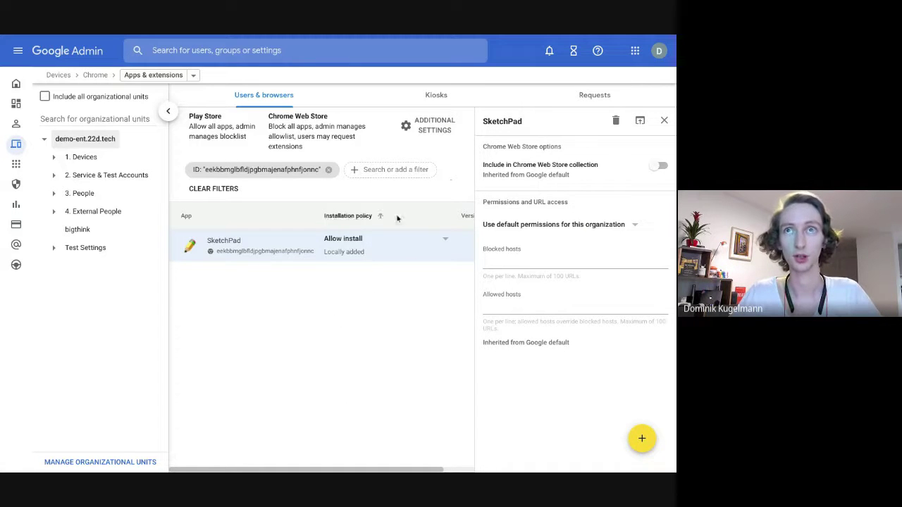
{"action": "left_click", "coordinate": [338, 245]}
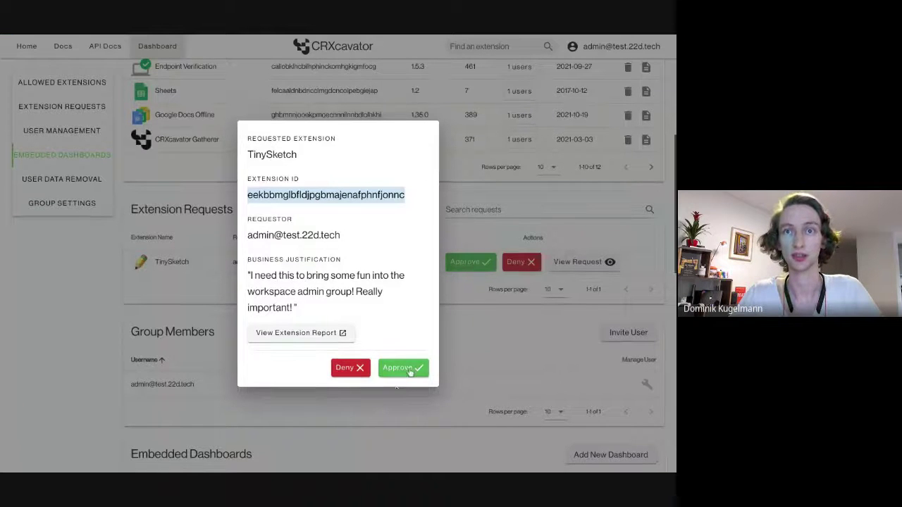
Approve the TinySketch request, close its dialog, and scroll through the dashboard.
{"action": "left_click", "coordinate": [410, 371]}
{"action": "left_click", "coordinate": [505, 351]}
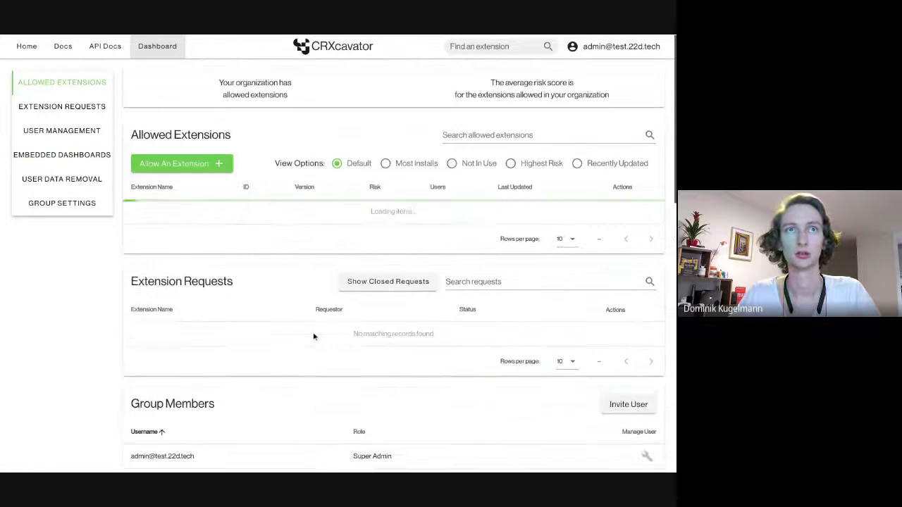
{"action": "scroll", "coordinate": [211, 338], "scroll_direction": "down", "scroll_amount": 1}
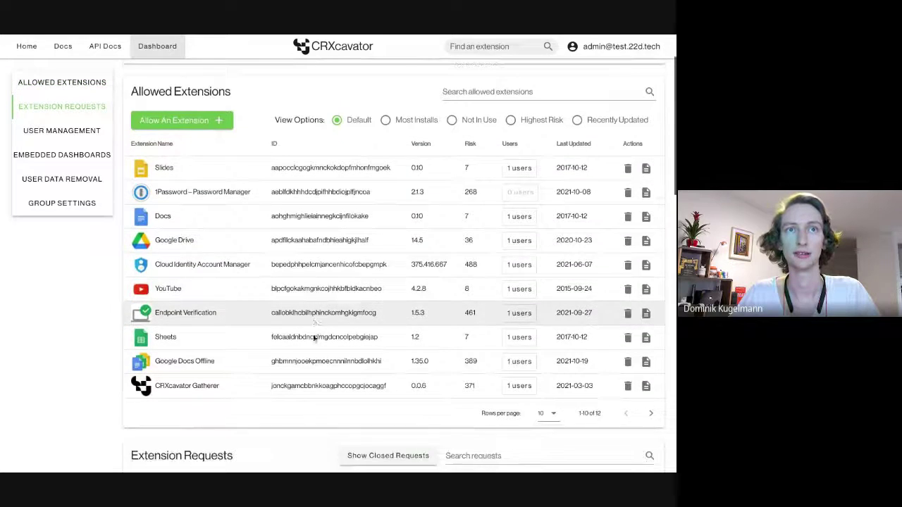
{"action": "scroll", "coordinate": [189, 341], "scroll_direction": "down", "scroll_amount": 1}
{"action": "scroll", "coordinate": [191, 371], "scroll_direction": "down", "scroll_amount": 2}
{"action": "scroll", "coordinate": [211, 381], "scroll_direction": "down", "scroll_amount": 2}
{"action": "scroll", "coordinate": [223, 389], "scroll_direction": "down", "scroll_amount": 2}
{"action": "scroll", "coordinate": [222, 388], "scroll_direction": "up", "scroll_amount": 1}
{"action": "scroll", "coordinate": [221, 387], "scroll_direction": "up", "scroll_amount": 5}
{"action": "scroll", "coordinate": [221, 389], "scroll_direction": "down", "scroll_amount": 1}
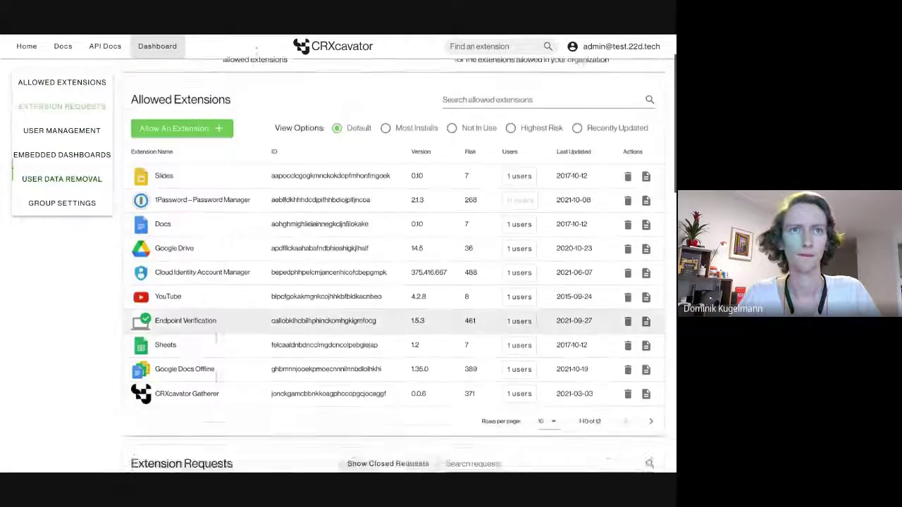
{"action": "scroll", "coordinate": [274, 354], "scroll_direction": "down", "scroll_amount": 1}
Page between the first and second pages of the Allowed Extensions table.
{"action": "left_click", "coordinate": [651, 335]}
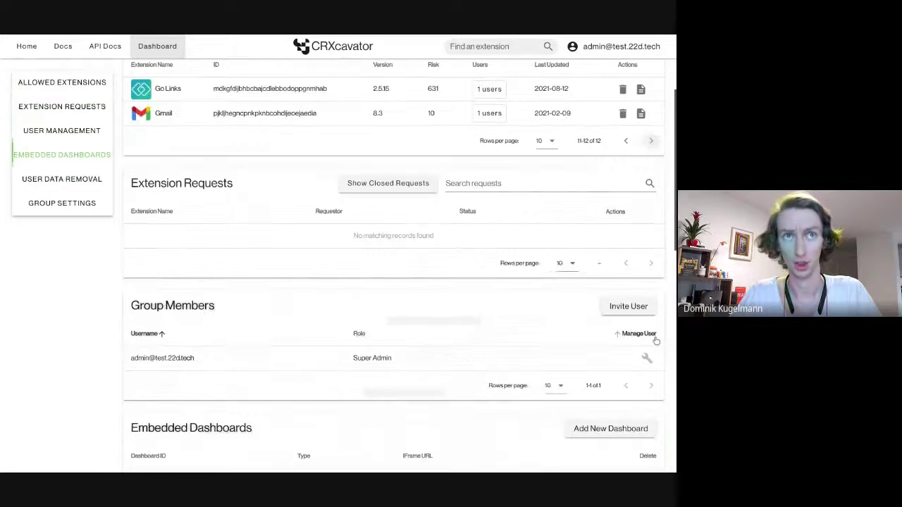
{"action": "scroll", "coordinate": [447, 338], "scroll_direction": "up", "scroll_amount": 3}
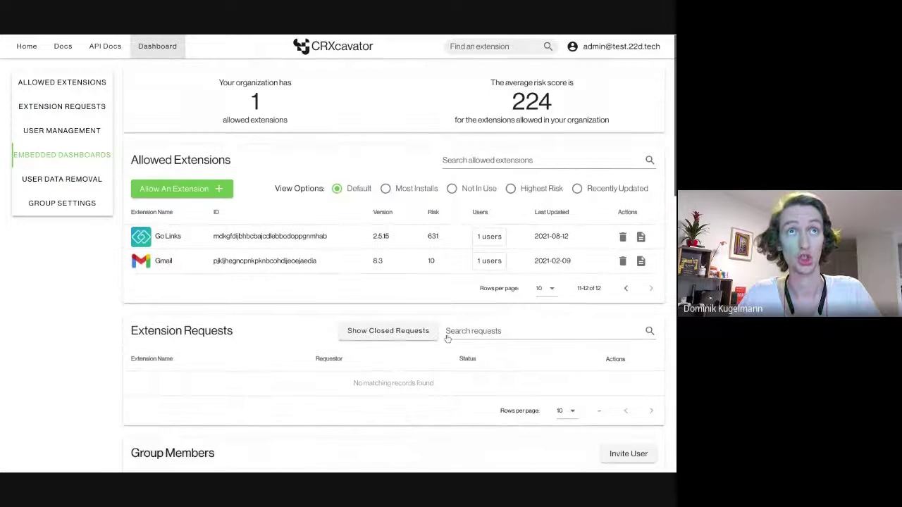
{"action": "left_click", "coordinate": [626, 289]}
{"action": "scroll", "coordinate": [366, 352], "scroll_direction": "down", "scroll_amount": 1}
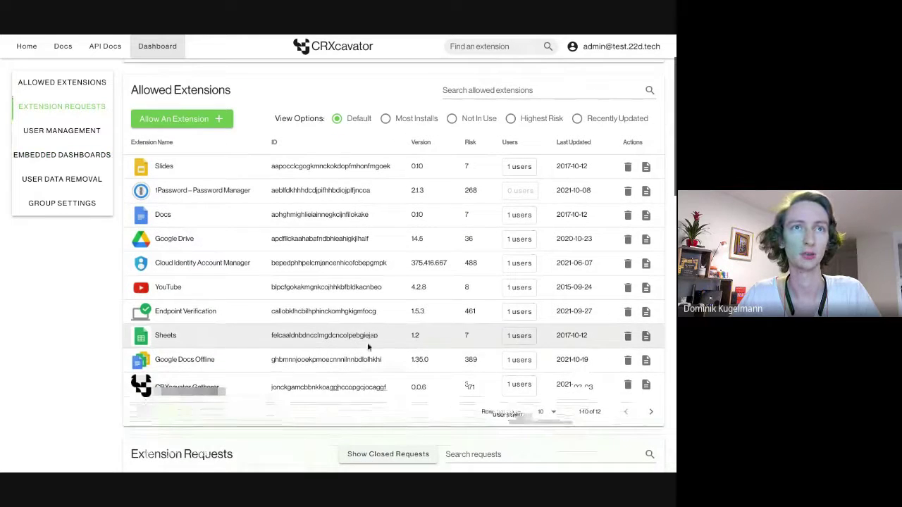
{"action": "scroll", "coordinate": [278, 398], "scroll_direction": "down", "scroll_amount": 4}
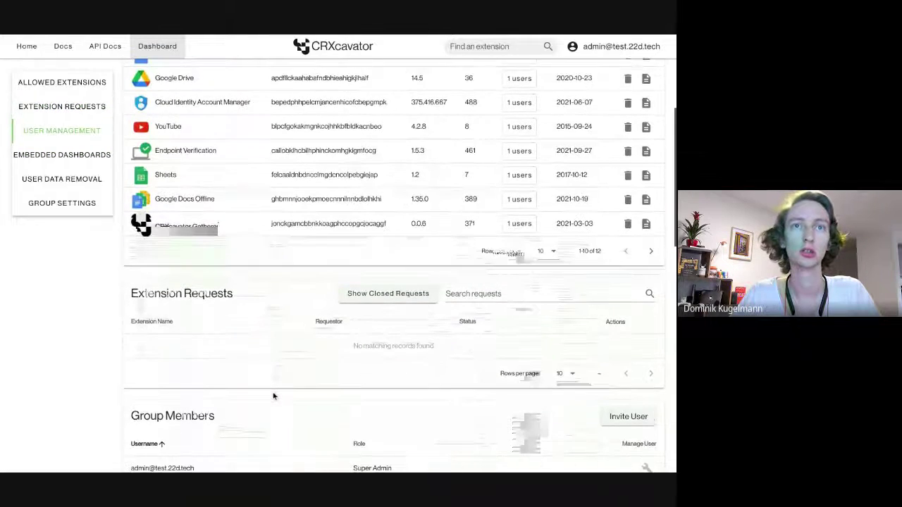
{"action": "scroll", "coordinate": [268, 183], "scroll_direction": "up", "scroll_amount": 2}
{"action": "scroll", "coordinate": [296, 226], "scroll_direction": "up", "scroll_amount": 1}
{"action": "scroll", "coordinate": [320, 256], "scroll_direction": "up", "scroll_amount": 2}
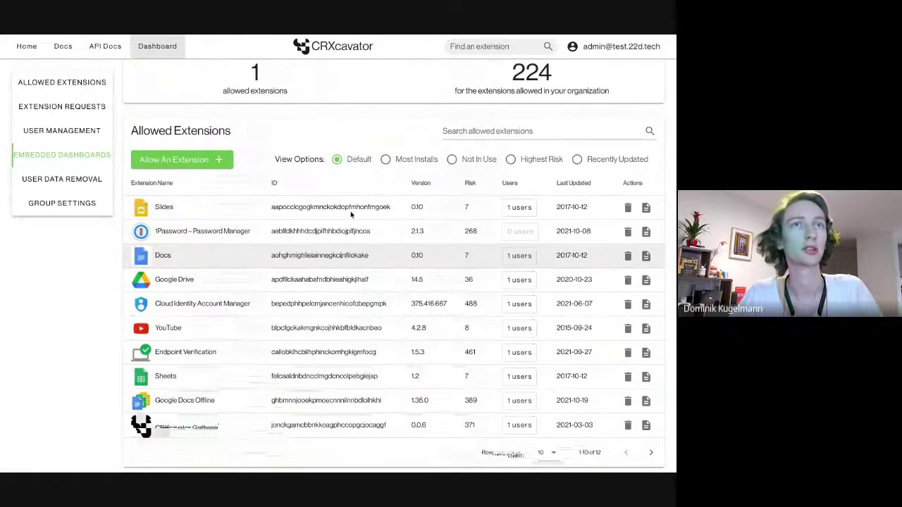
{"action": "scroll", "coordinate": [322, 282], "scroll_direction": "down", "scroll_amount": 1}
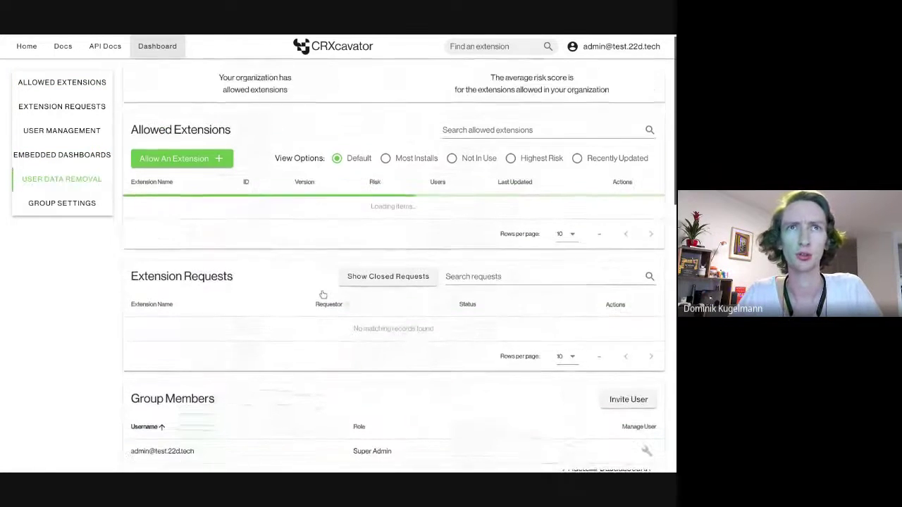
{"action": "scroll", "coordinate": [324, 318], "scroll_direction": "down", "scroll_amount": 1}
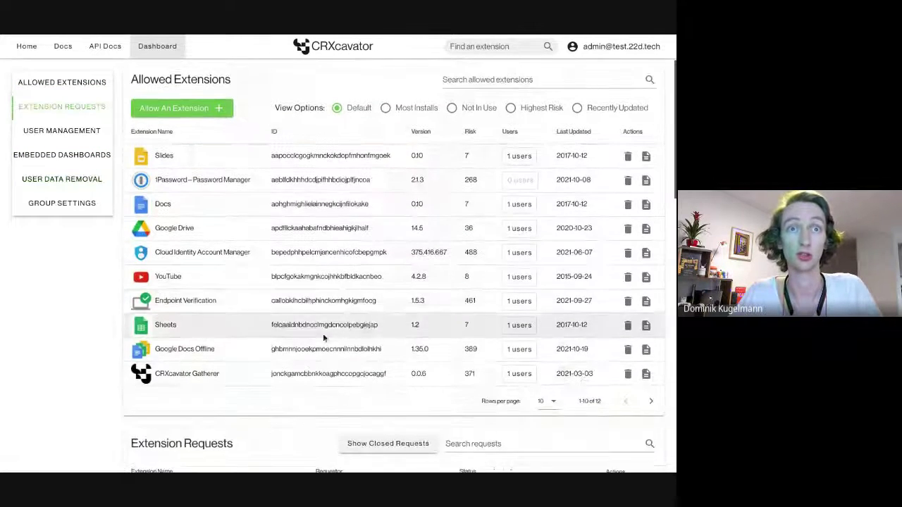
{"action": "left_click", "coordinate": [650, 401]}
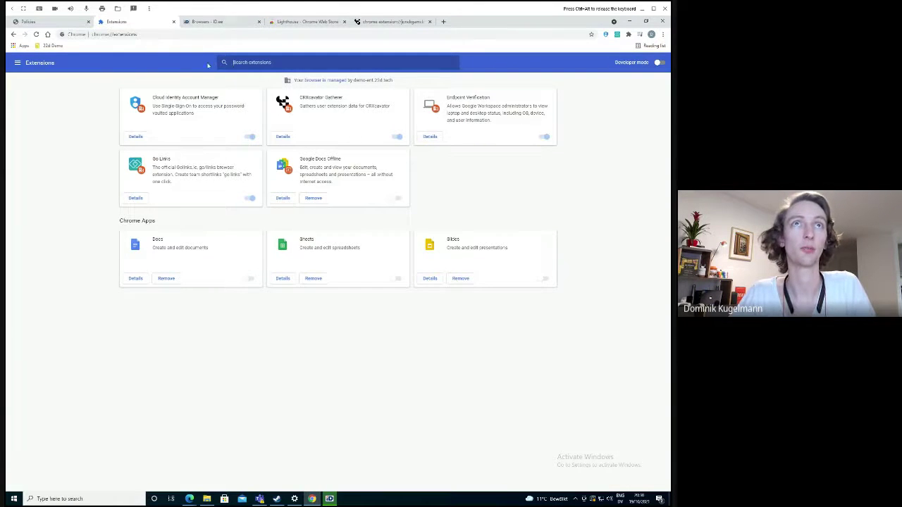
Open TinySketch from the Chrome Web Store Extensions category and cancel adding it to Chrome.
{"action": "left_click", "coordinate": [276, 23]}
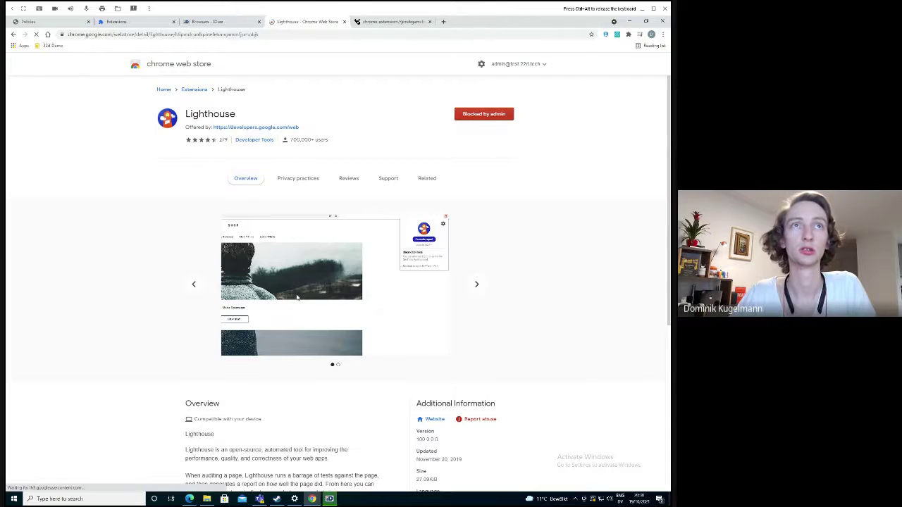
{"action": "left_click", "coordinate": [189, 90]}
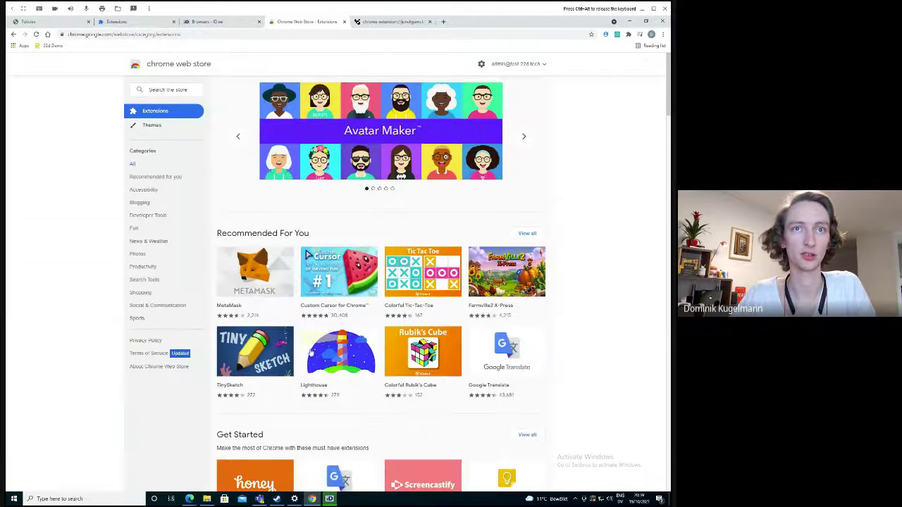
{"action": "left_click", "coordinate": [255, 351]}
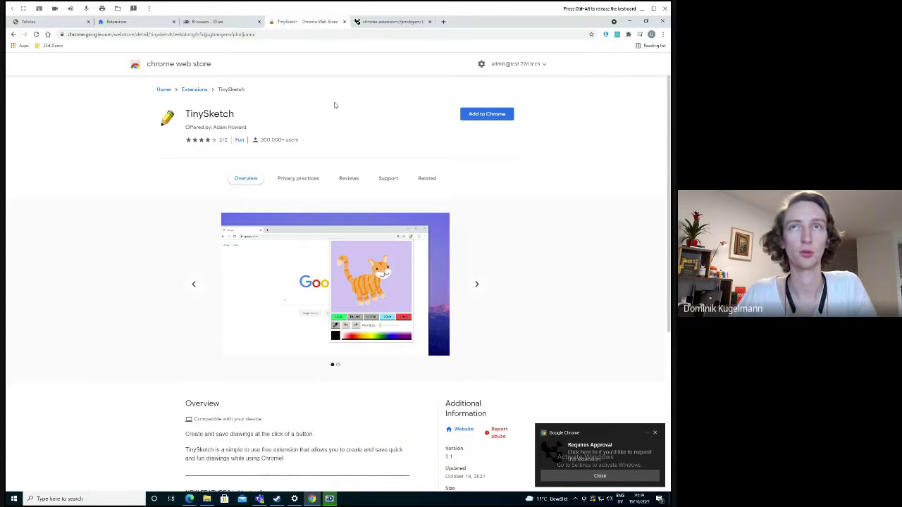
{"action": "left_click", "coordinate": [501, 115]}
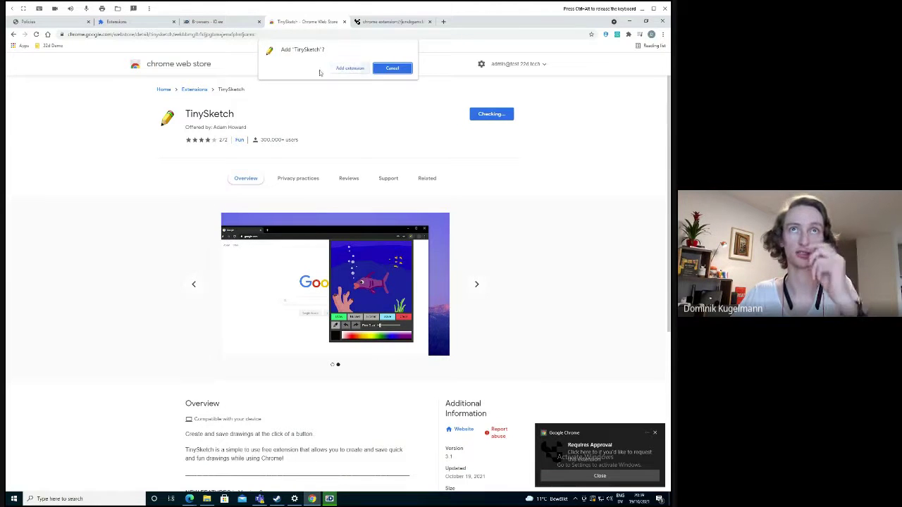
{"action": "left_click", "coordinate": [388, 72]}
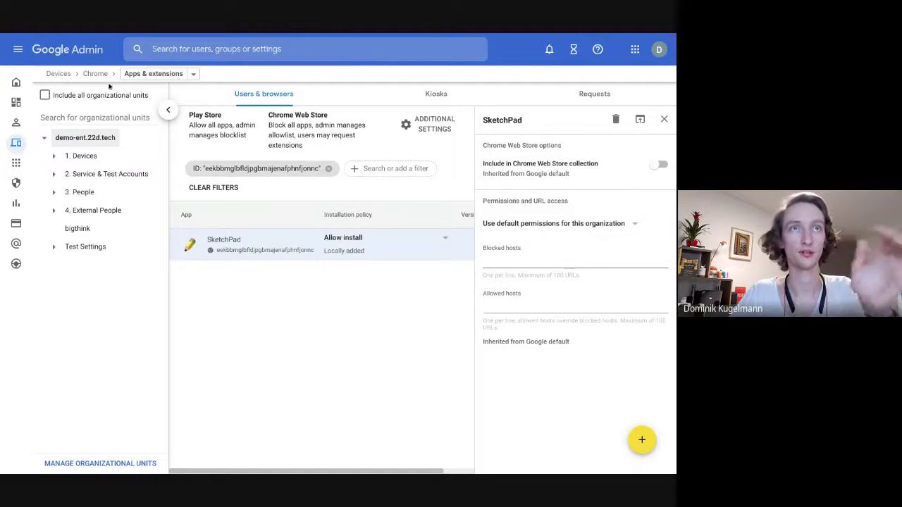
Open Additional Settings on the Apps & extensions Users & browsers page.
{"action": "left_click", "coordinate": [431, 127]}
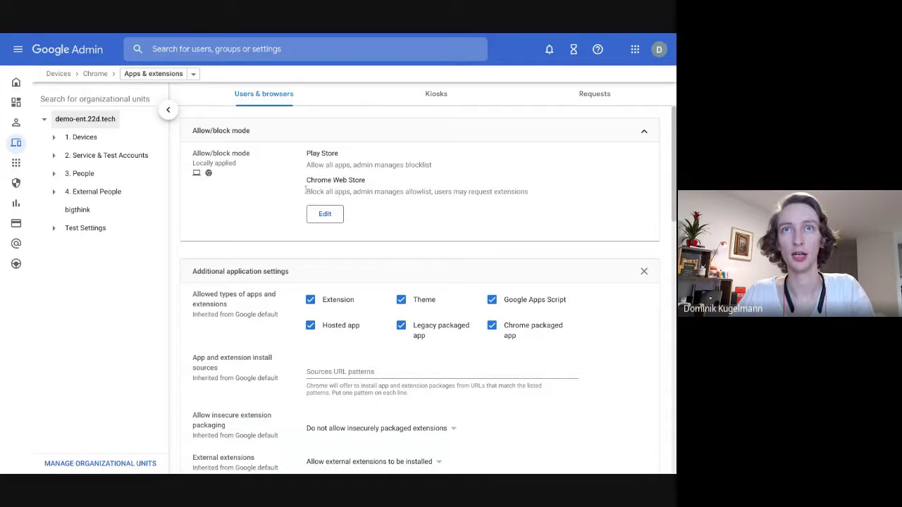
{"action": "left_click_drag", "start_coordinate": [307, 192], "coordinate": [497, 192]}
{"action": "left_click", "coordinate": [372, 206]}
{"action": "left_click", "coordinate": [326, 218]}
{"action": "left_click", "coordinate": [346, 280]}
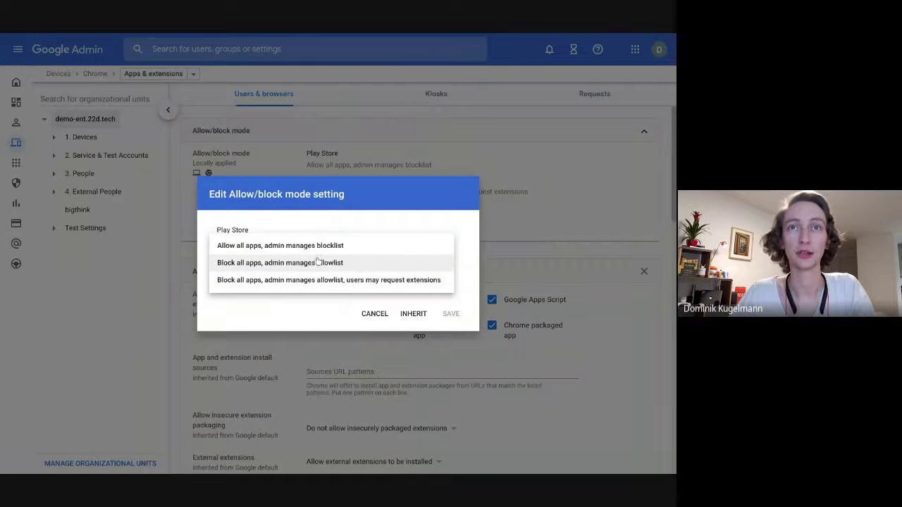
{"action": "left_click", "coordinate": [323, 263]}
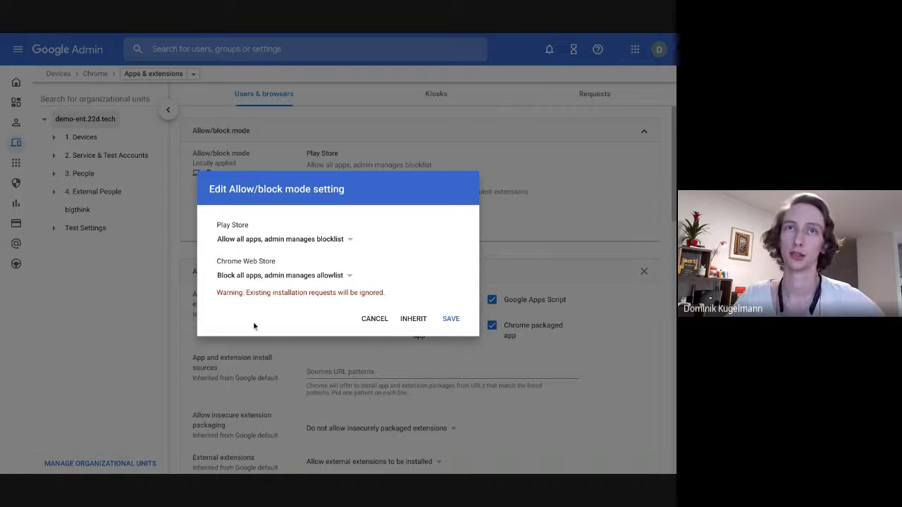
{"action": "left_click", "coordinate": [340, 276]}
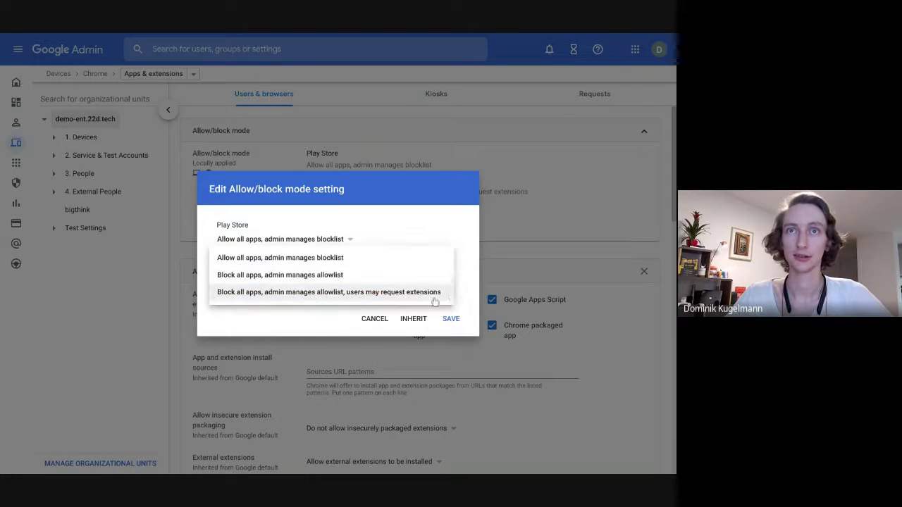
{"action": "left_click", "coordinate": [328, 276]}
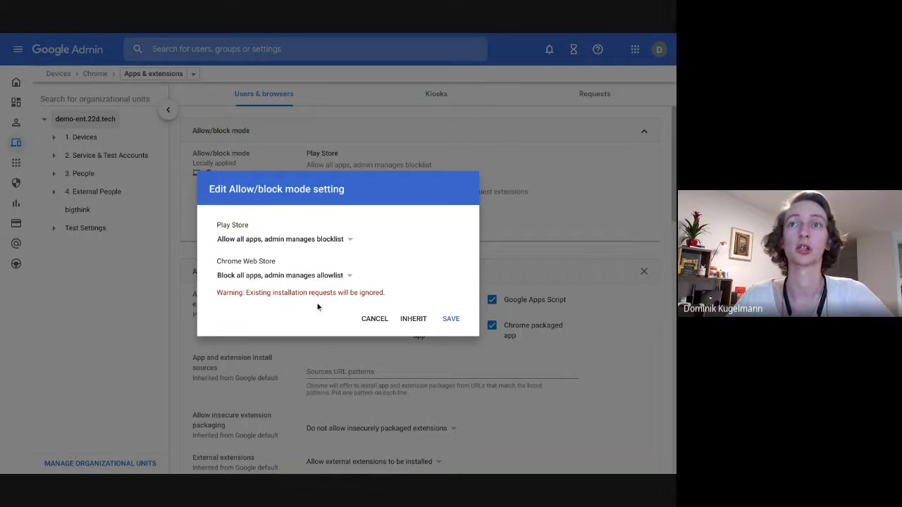
{"action": "left_click", "coordinate": [387, 321]}
{"action": "scroll", "coordinate": [397, 399], "scroll_direction": "down", "scroll_amount": 1}
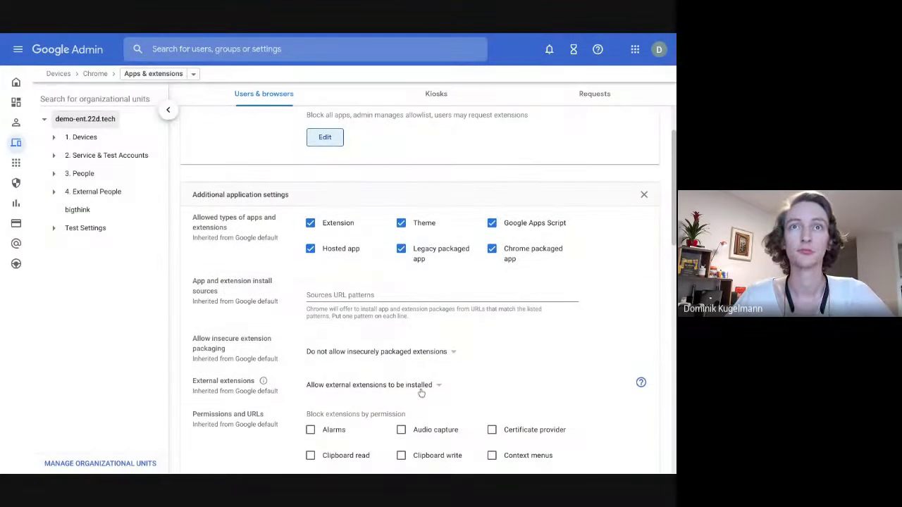
{"action": "scroll", "coordinate": [420, 392], "scroll_direction": "down", "scroll_amount": 3}
{"action": "scroll", "coordinate": [417, 392], "scroll_direction": "up", "scroll_amount": 4}
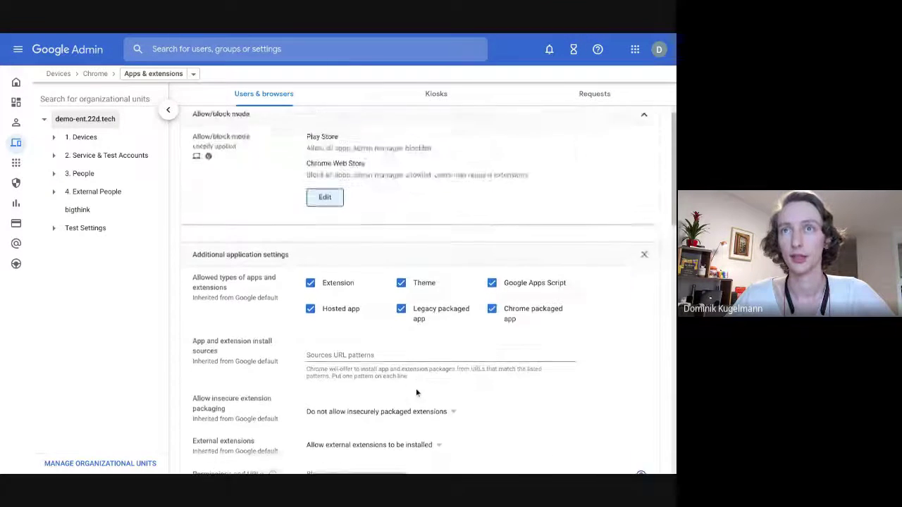
{"action": "scroll", "coordinate": [416, 392], "scroll_direction": "down", "scroll_amount": 4}
{"action": "scroll", "coordinate": [395, 380], "scroll_direction": "down", "scroll_amount": 2}
{"action": "scroll", "coordinate": [378, 352], "scroll_direction": "down", "scroll_amount": 2}
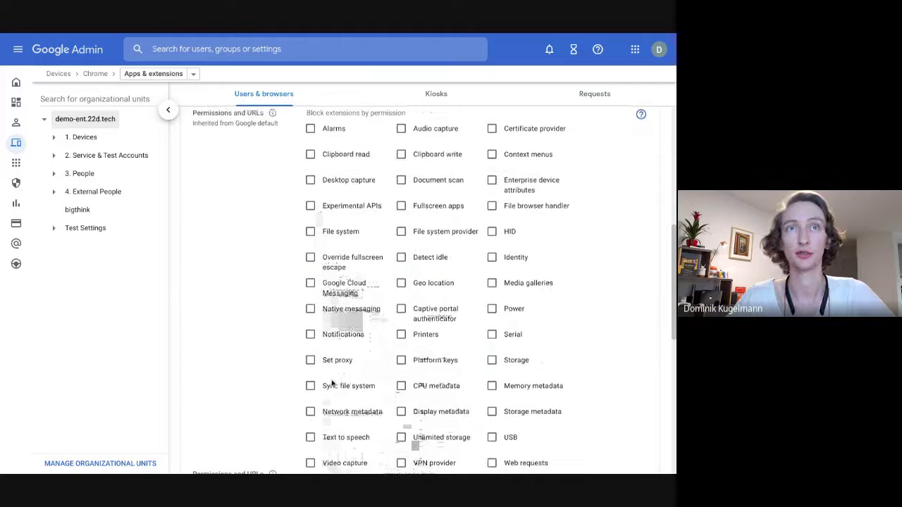
{"action": "scroll", "coordinate": [332, 383], "scroll_direction": "up", "scroll_amount": 3}
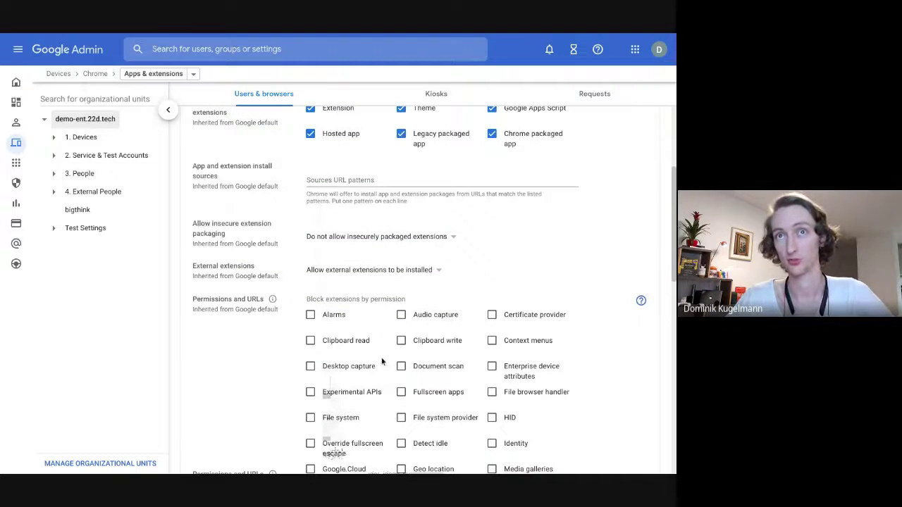
{"action": "scroll", "coordinate": [380, 358], "scroll_direction": "down", "scroll_amount": 3}
{"action": "scroll", "coordinate": [381, 392], "scroll_direction": "down", "scroll_amount": 2}
{"action": "scroll", "coordinate": [381, 392], "scroll_direction": "down", "scroll_amount": 2}
{"action": "scroll", "coordinate": [381, 392], "scroll_direction": "down", "scroll_amount": 1}
{"action": "scroll", "coordinate": [381, 392], "scroll_direction": "up", "scroll_amount": 2}
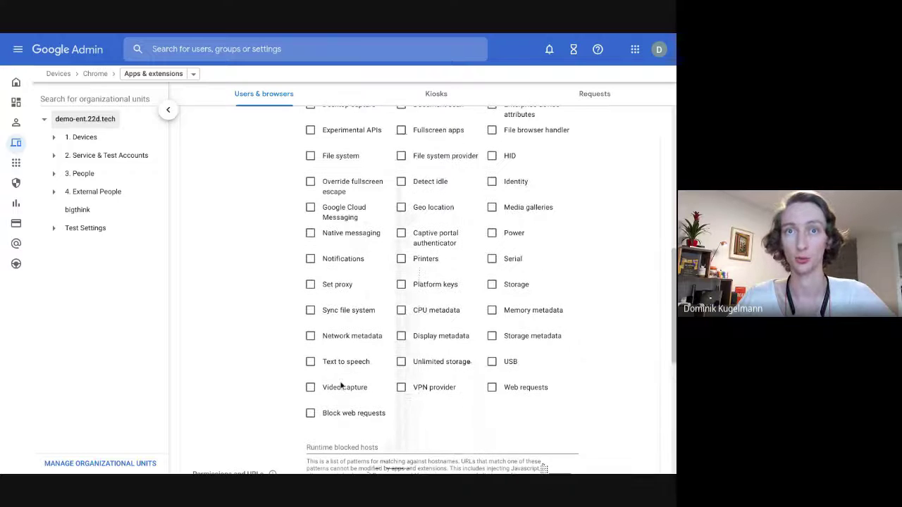
{"action": "left_click", "coordinate": [311, 388]}
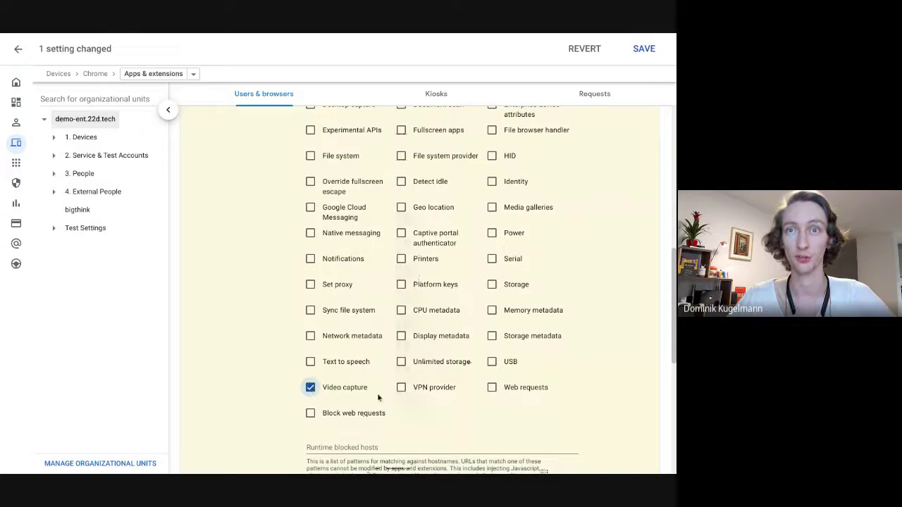
{"action": "left_click", "coordinate": [401, 387]}
{"action": "scroll", "coordinate": [401, 388], "scroll_direction": "up", "scroll_amount": 1}
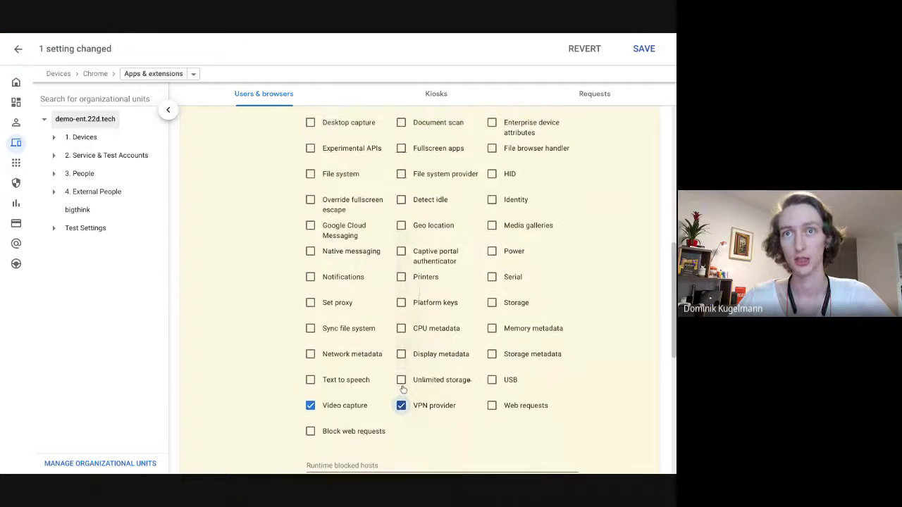
{"action": "left_click", "coordinate": [401, 387]}
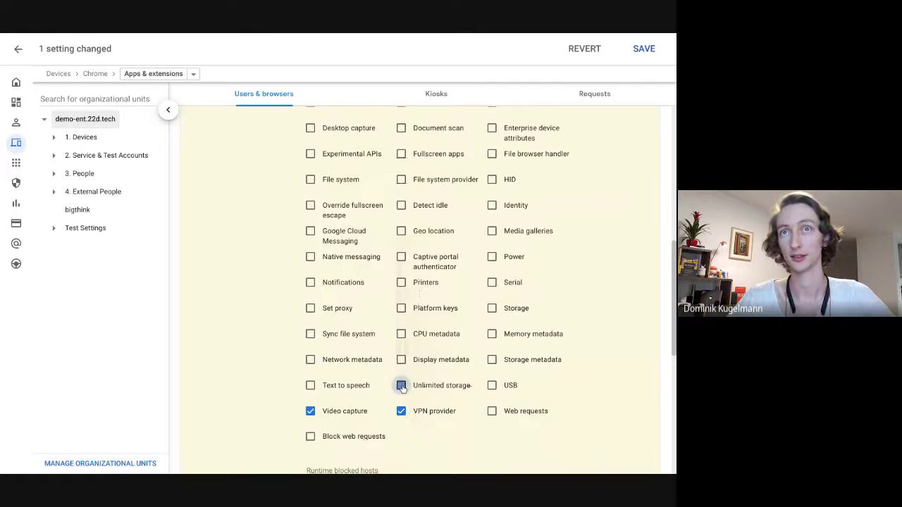
{"action": "scroll", "coordinate": [399, 392], "scroll_direction": "up", "scroll_amount": 2}
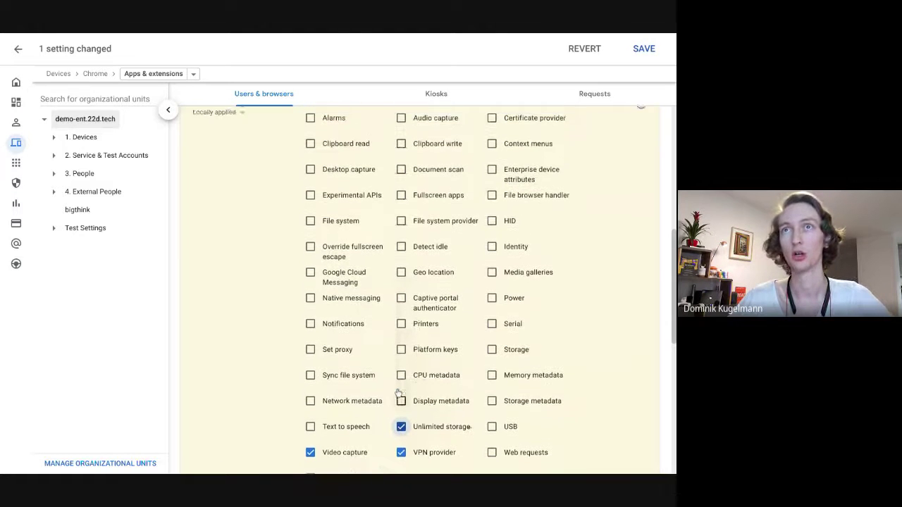
{"action": "scroll", "coordinate": [415, 385], "scroll_direction": "up", "scroll_amount": 2}
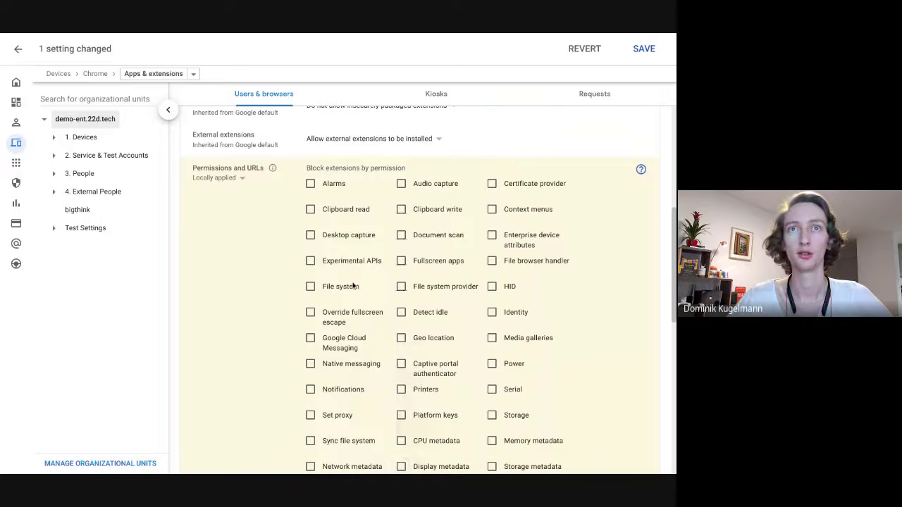
{"action": "left_click", "coordinate": [345, 238]}
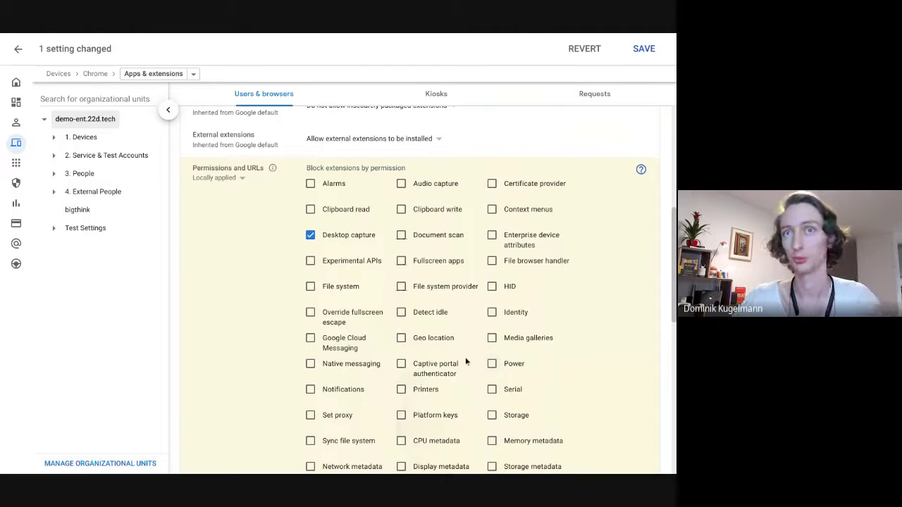
{"action": "scroll", "coordinate": [459, 351], "scroll_direction": "down", "scroll_amount": 2}
{"action": "scroll", "coordinate": [458, 351], "scroll_direction": "down", "scroll_amount": 2}
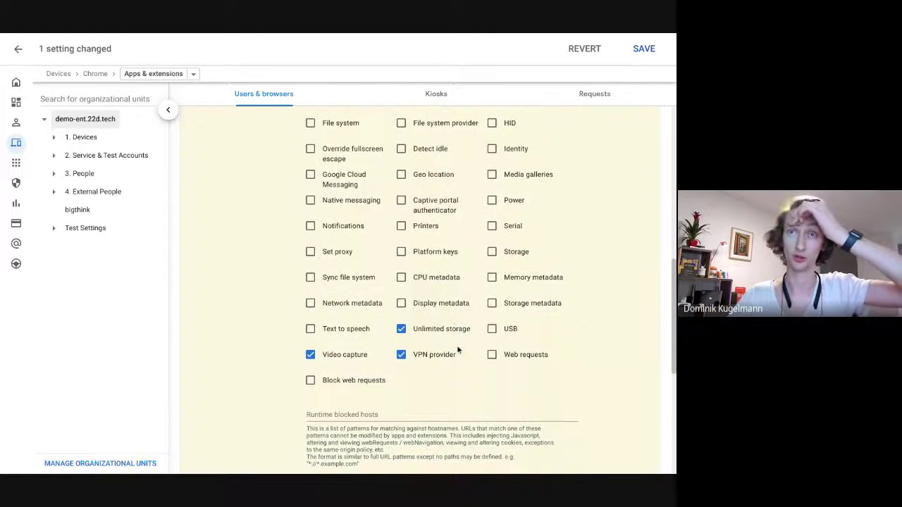
{"action": "left_click", "coordinate": [337, 235]}
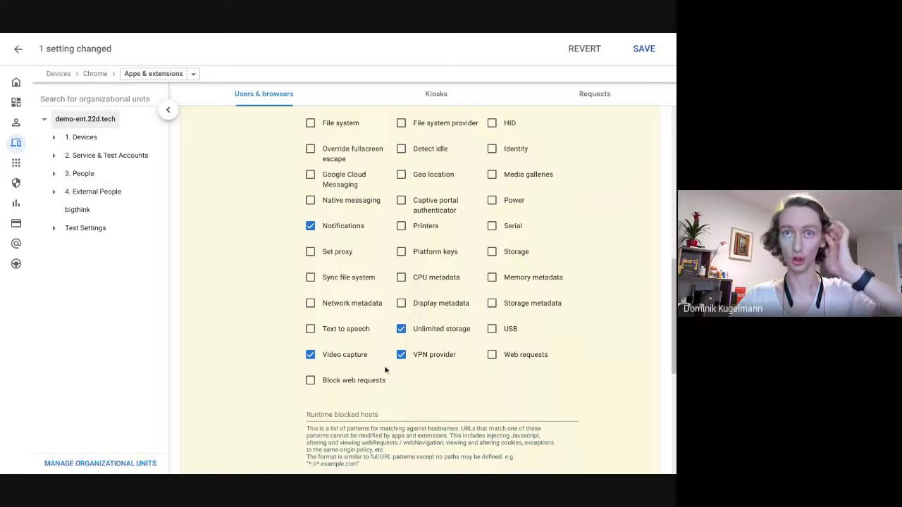
{"action": "scroll", "coordinate": [423, 381], "scroll_direction": "down", "scroll_amount": 3}
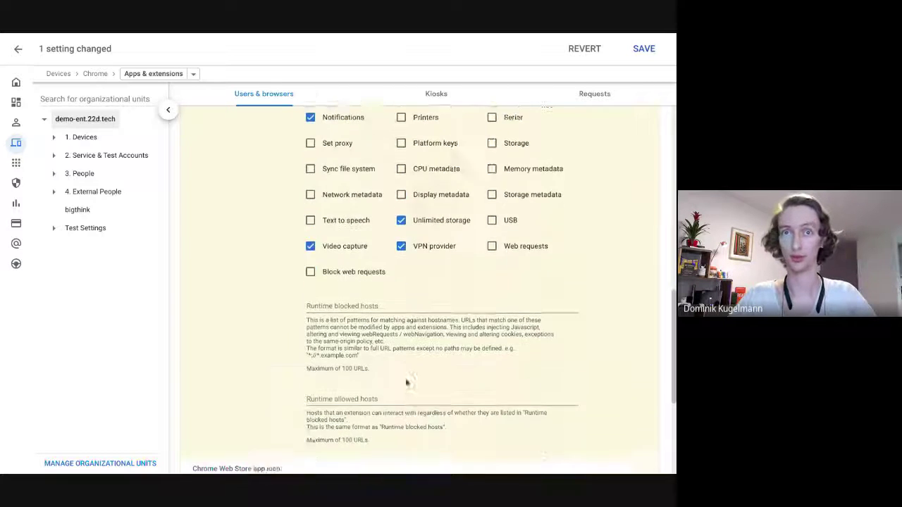
{"action": "scroll", "coordinate": [406, 438], "scroll_direction": "down", "scroll_amount": 1}
{"action": "scroll", "coordinate": [405, 377], "scroll_direction": "down", "scroll_amount": 2}
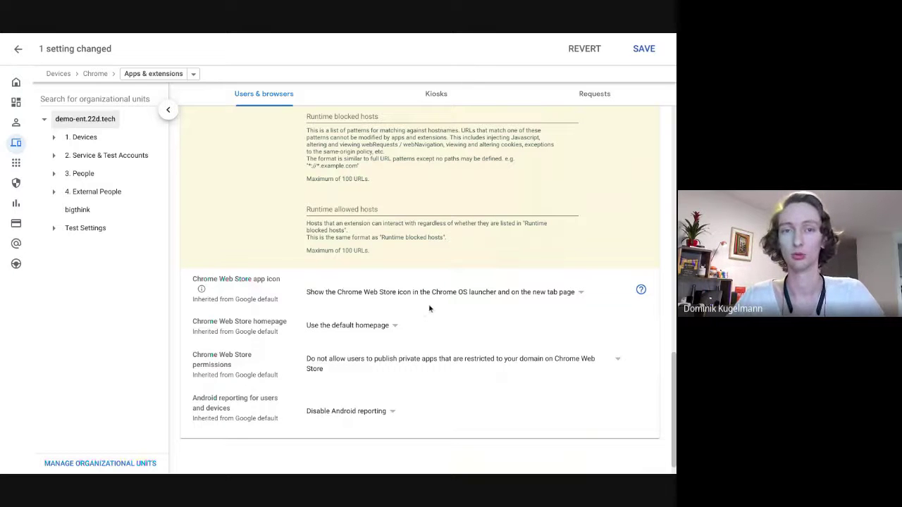
{"action": "mouse_move", "coordinate": [422, 326]}
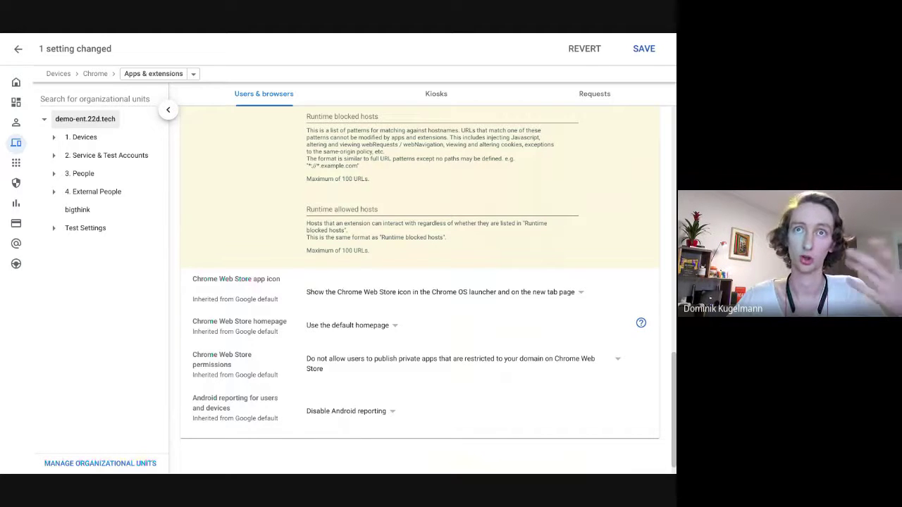
{"action": "scroll", "coordinate": [405, 331], "scroll_direction": "up", "scroll_amount": 2}
{"action": "scroll", "coordinate": [405, 331], "scroll_direction": "up", "scroll_amount": 2}
{"action": "scroll", "coordinate": [405, 331], "scroll_direction": "up", "scroll_amount": 3}
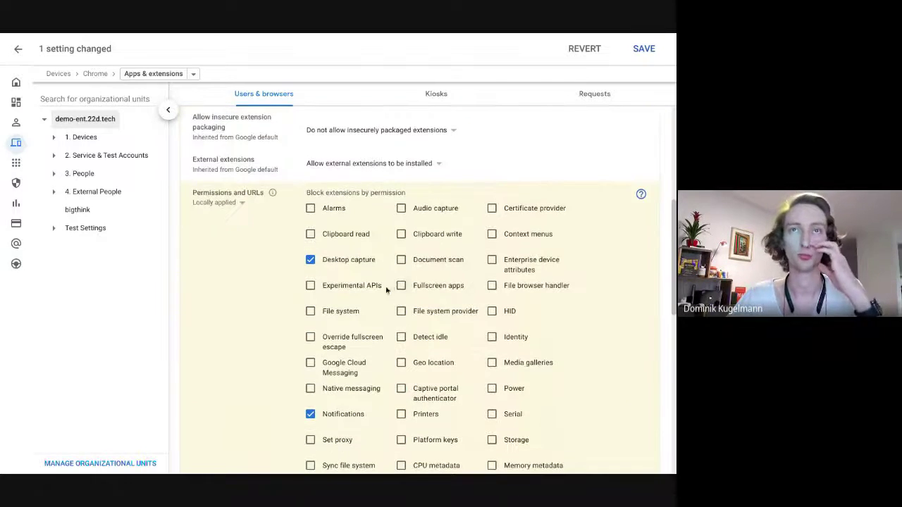
{"action": "mouse_move", "coordinate": [299, 155]}
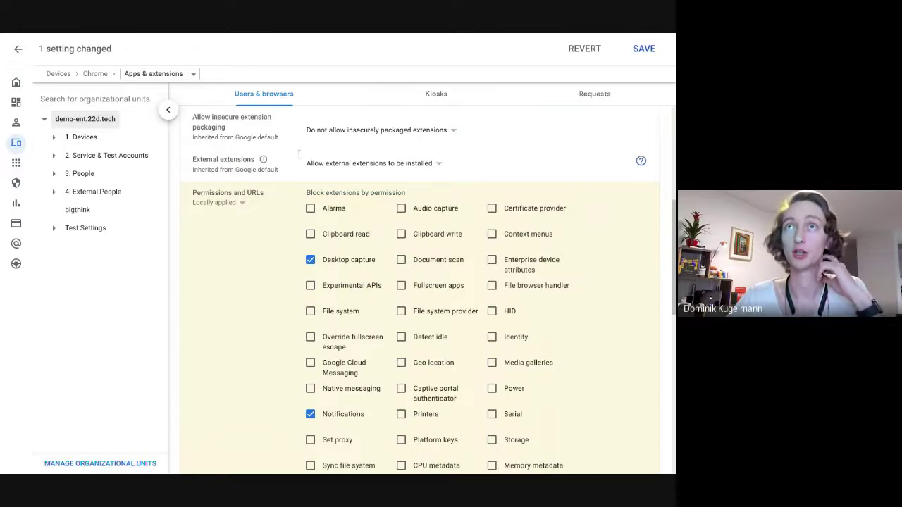
{"action": "left_click", "coordinate": [585, 49]}
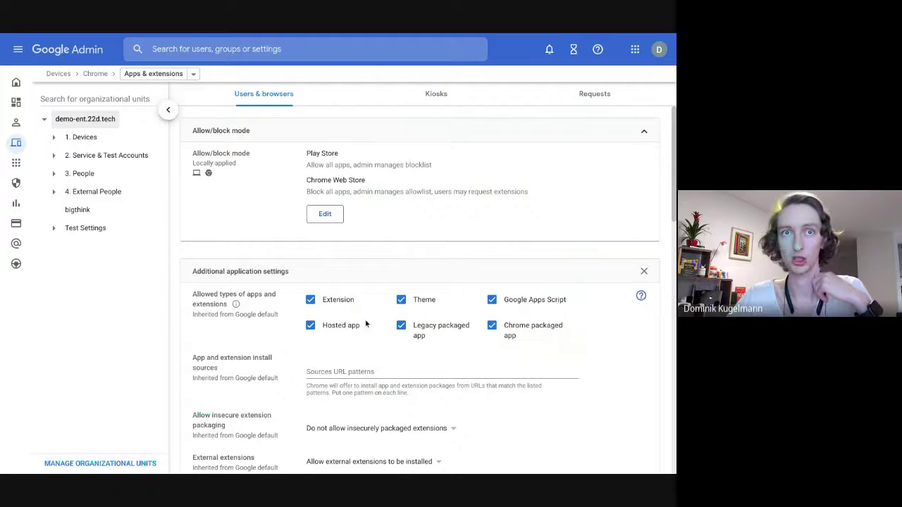
{"action": "scroll", "coordinate": [404, 247], "scroll_direction": "down", "scroll_amount": 3}
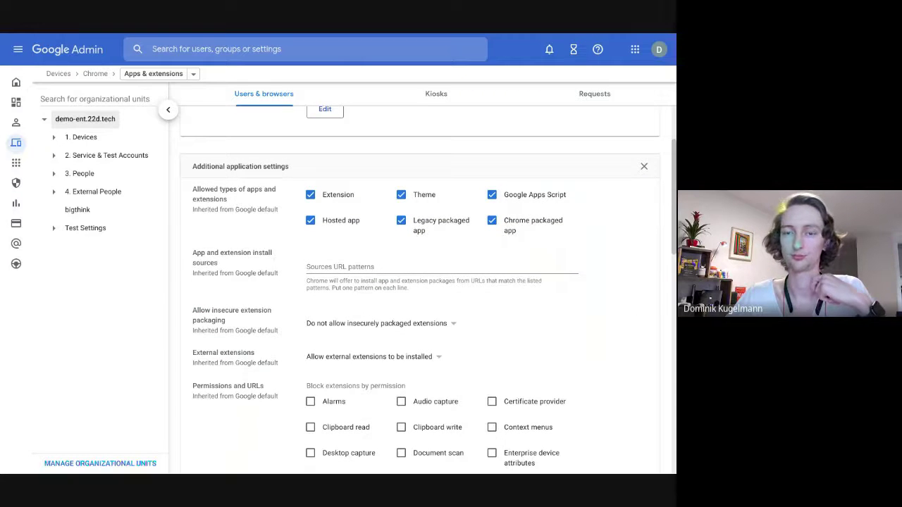